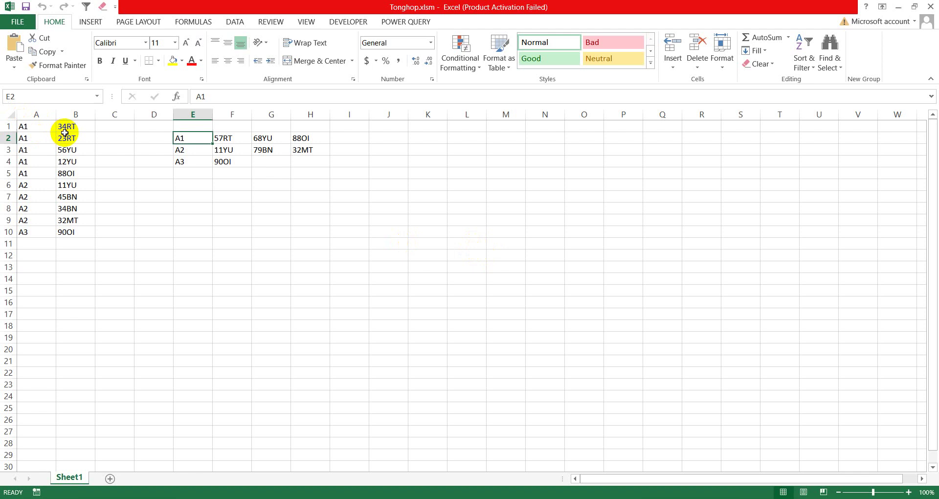
# Review the code list A1:B10 (34RT, 23RT, 56YU) and the sample results 68YU and 88OI
pyautogui.moveTo(34, 126); pyautogui.dragTo(73, 231)
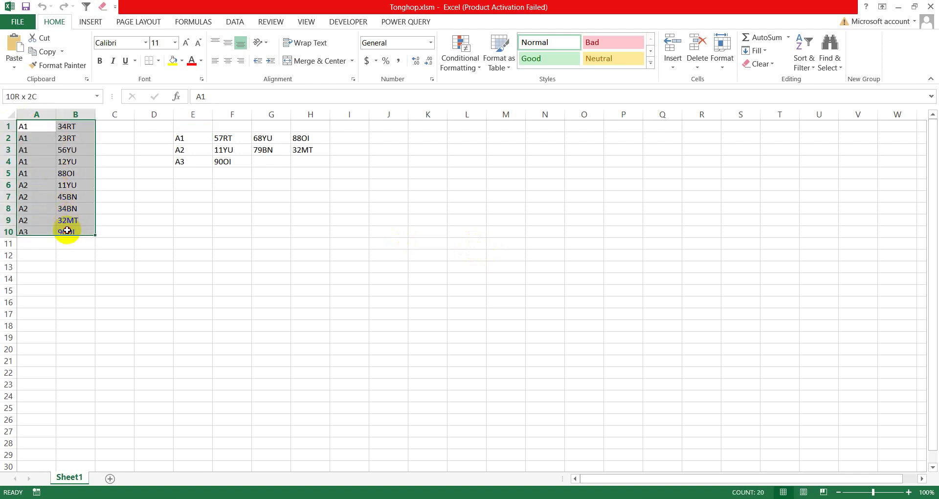
pyautogui.moveTo(36, 126); pyautogui.dragTo(36, 230)
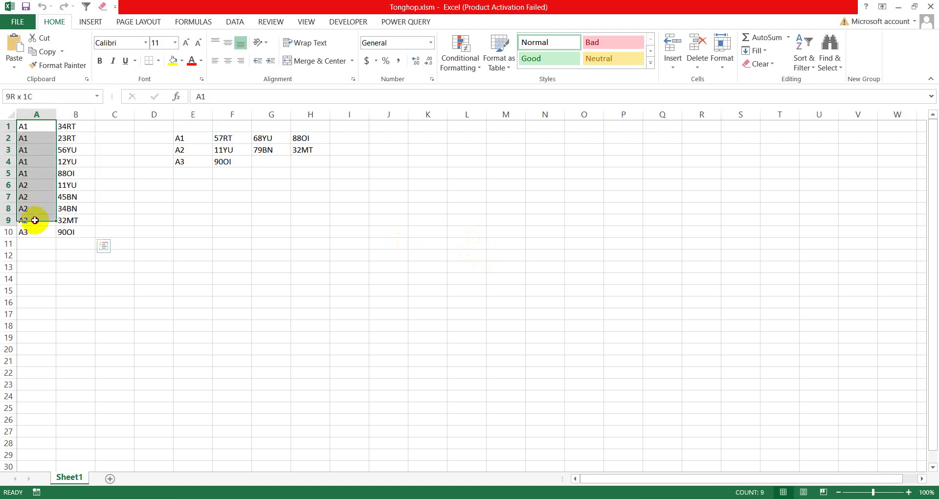
pyautogui.click(73, 129)
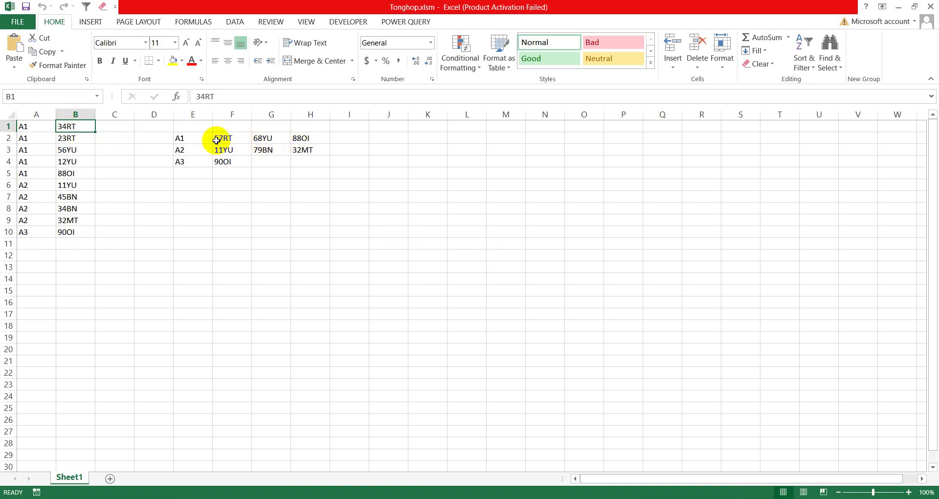
pyautogui.click(74, 142)
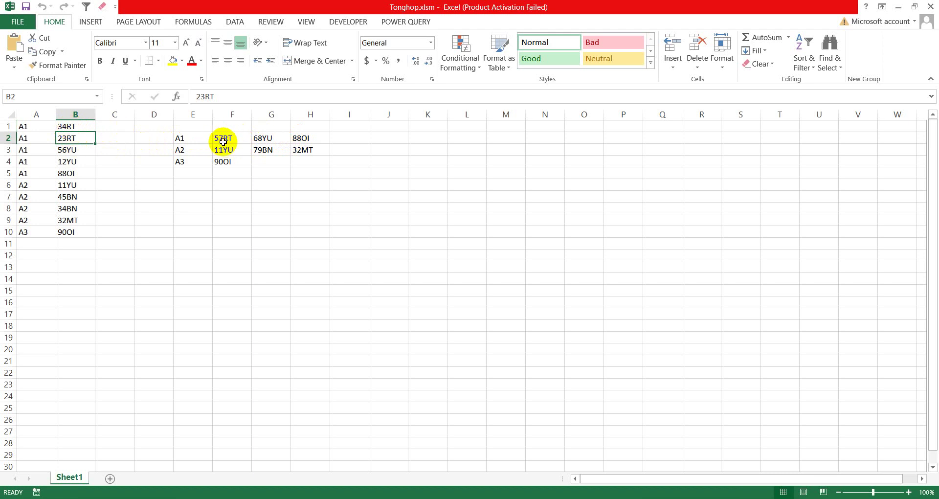
pyautogui.click(74, 149)
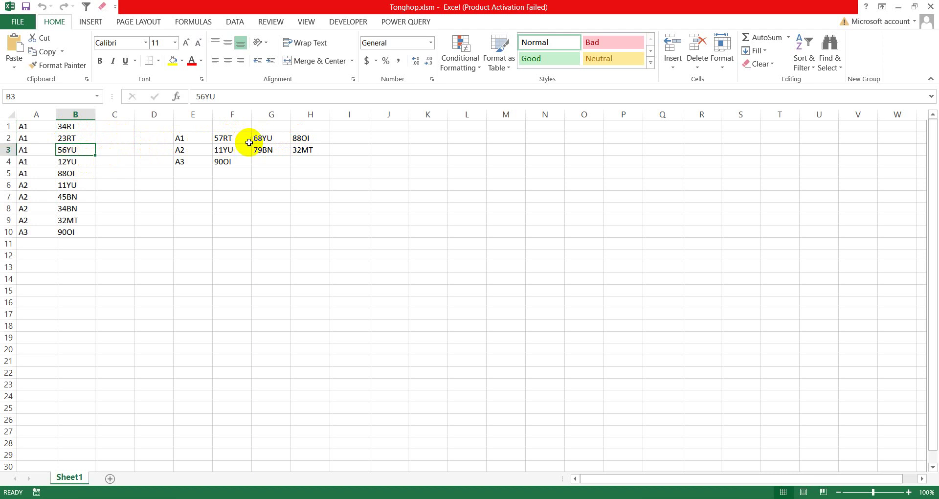
pyautogui.click(269, 138)
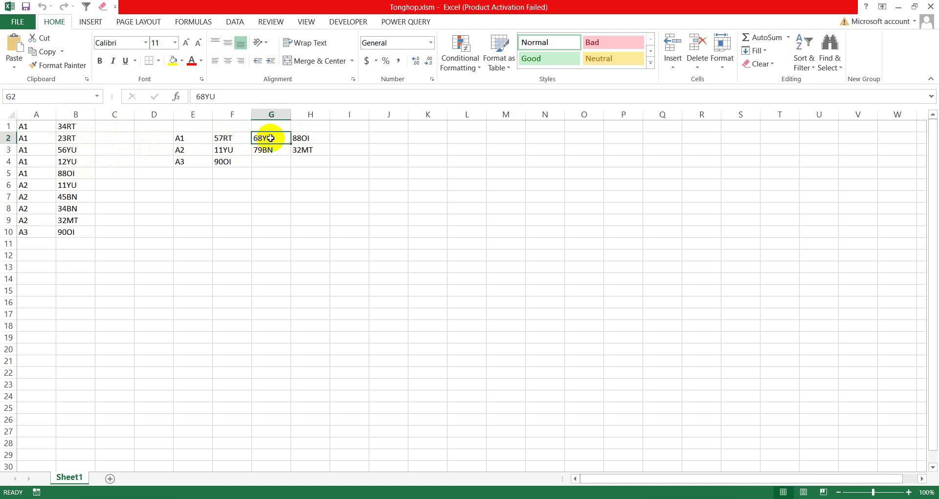
pyautogui.click(302, 138)
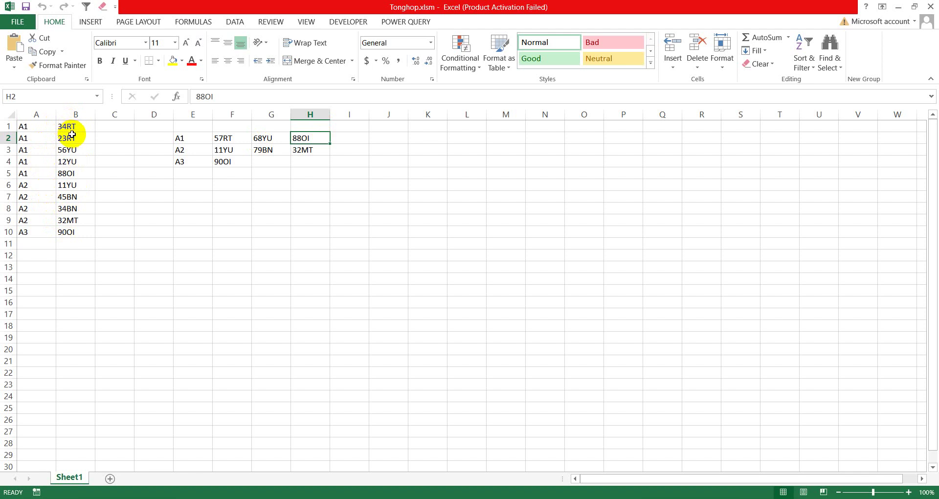
# Name the range A1:B10 'data' and bring up the Power Query commands
pyautogui.moveTo(27, 126); pyautogui.dragTo(60, 234)
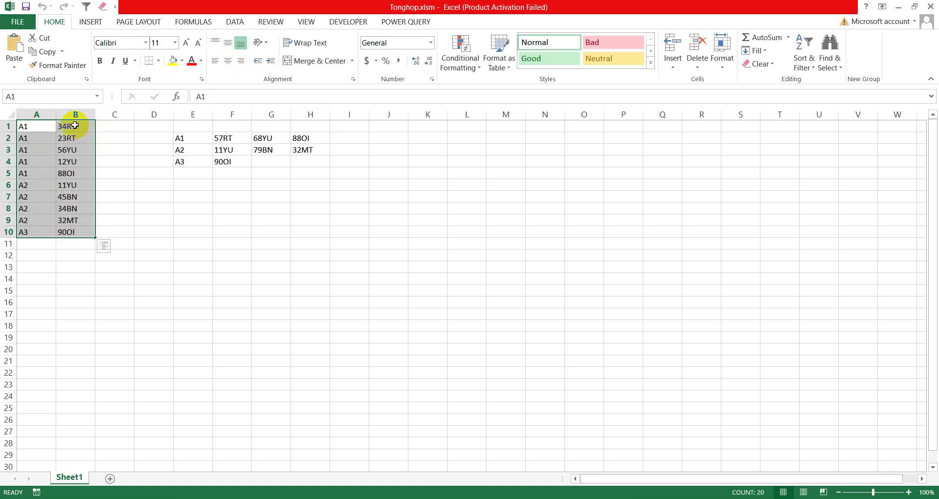
pyautogui.click(52, 97)
pyautogui.write('data')
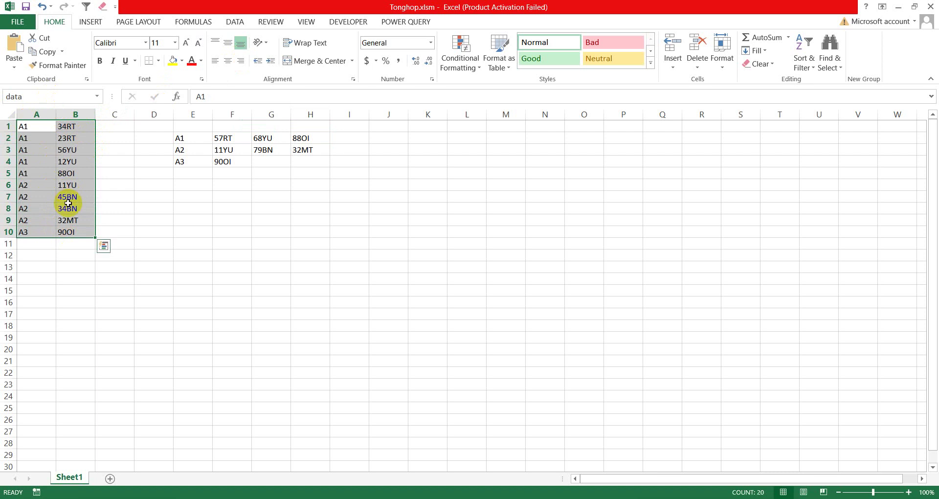
pyautogui.click(398, 23)
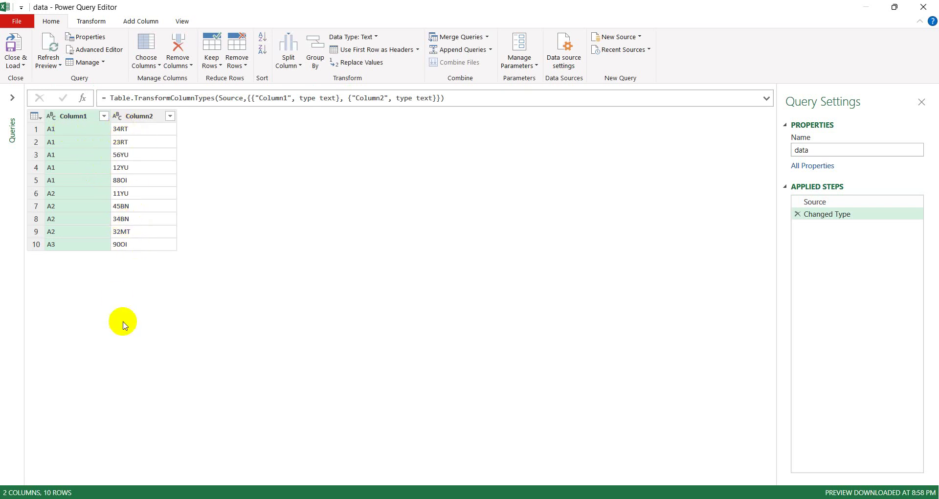
# Start a new column from examples based only on the selected Column2
pyautogui.click(93, 23)
pyautogui.click(147, 25)
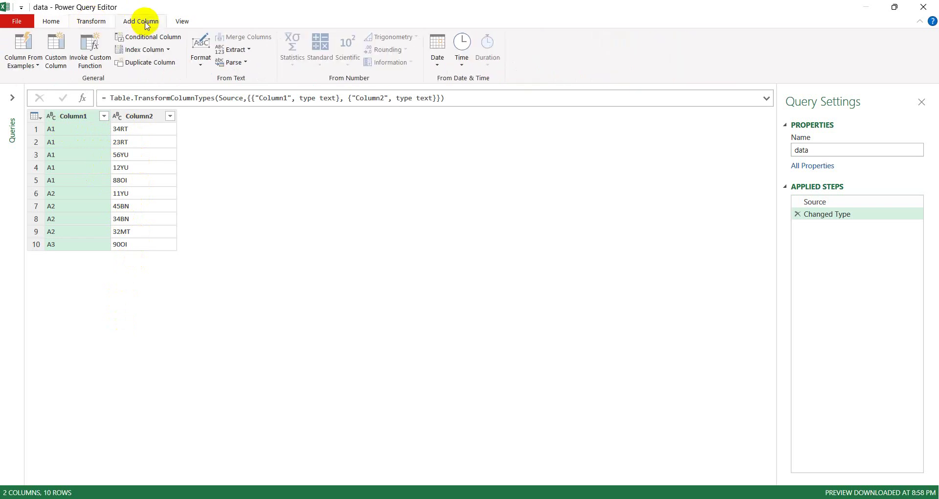
pyautogui.click(29, 65)
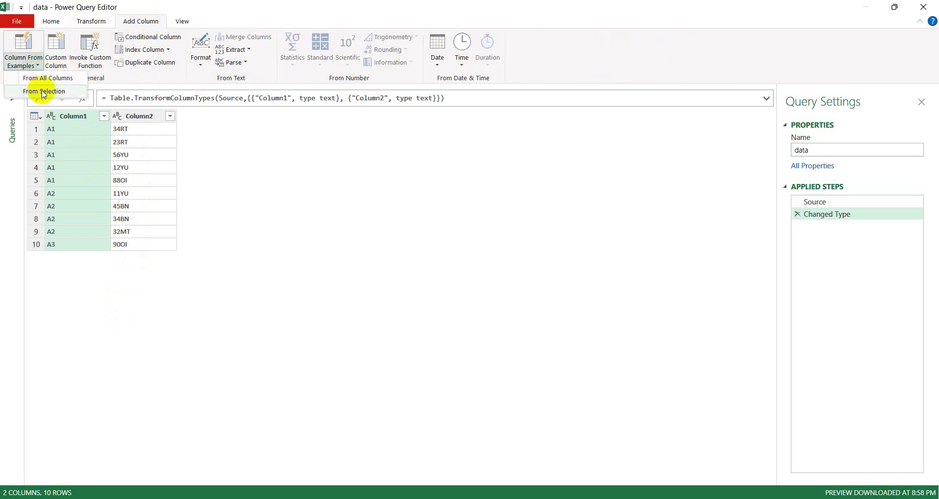
pyautogui.click(145, 119)
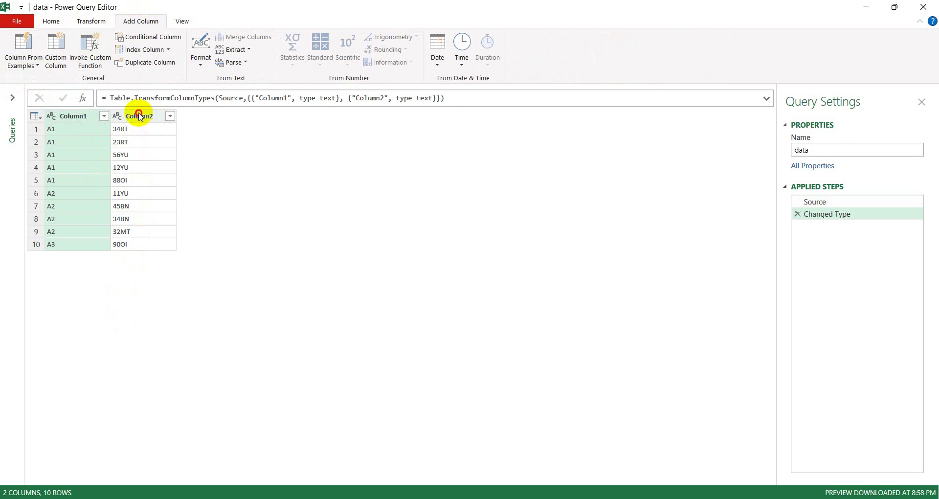
pyautogui.click(140, 116)
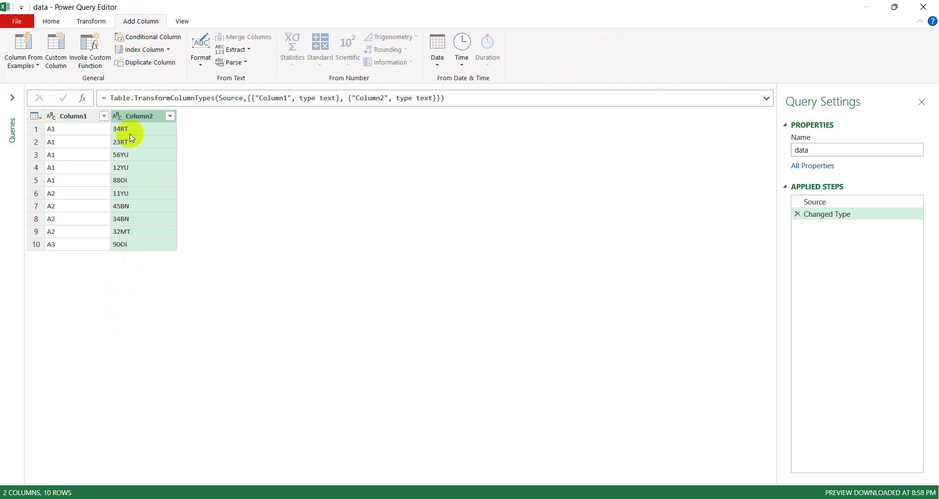
pyautogui.click(26, 65)
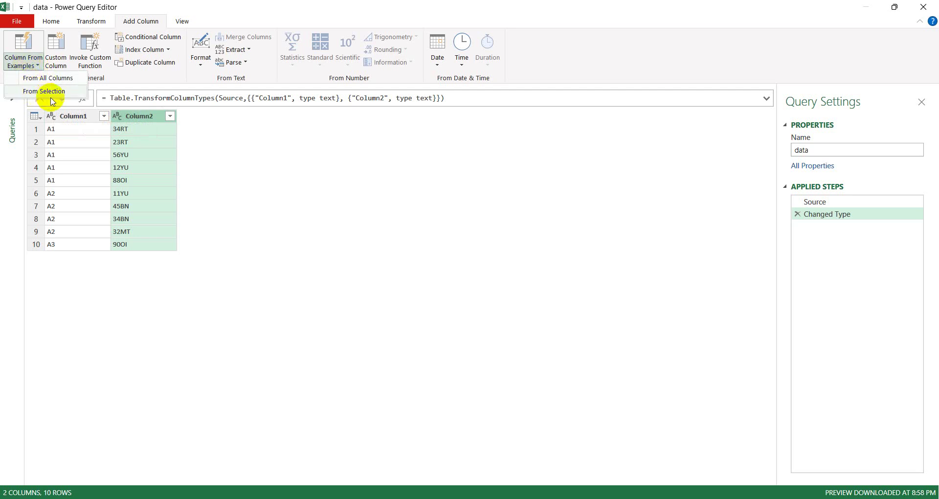
pyautogui.click(47, 93)
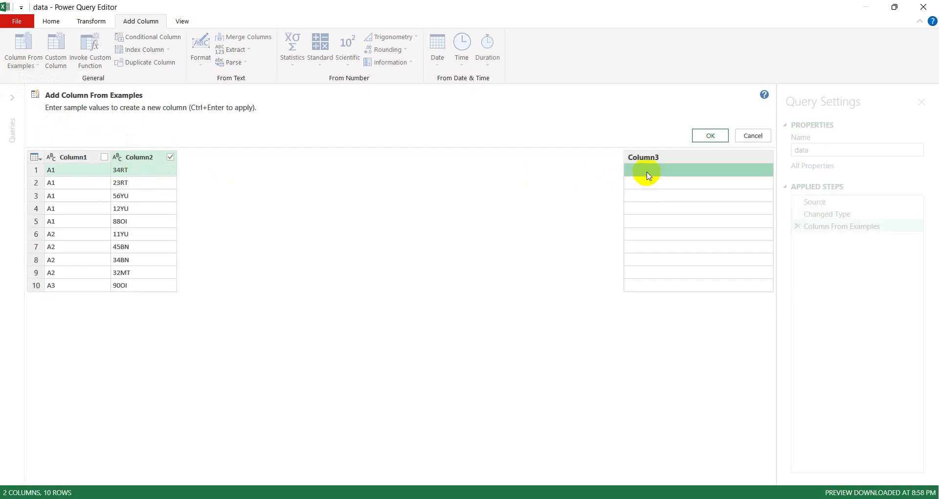
# Try 34, 23 and 56 as example values for the new column, then cancel it
pyautogui.click(643, 173)
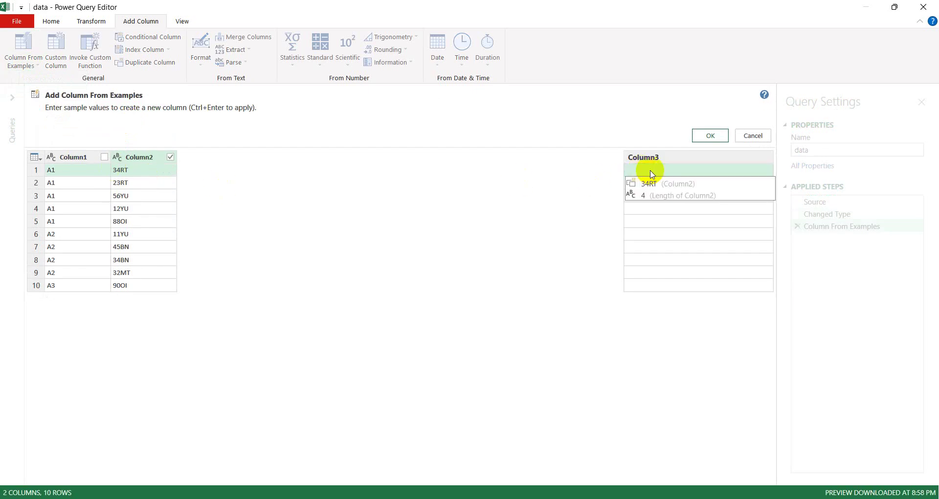
pyautogui.write('34')
pyautogui.press('Return')
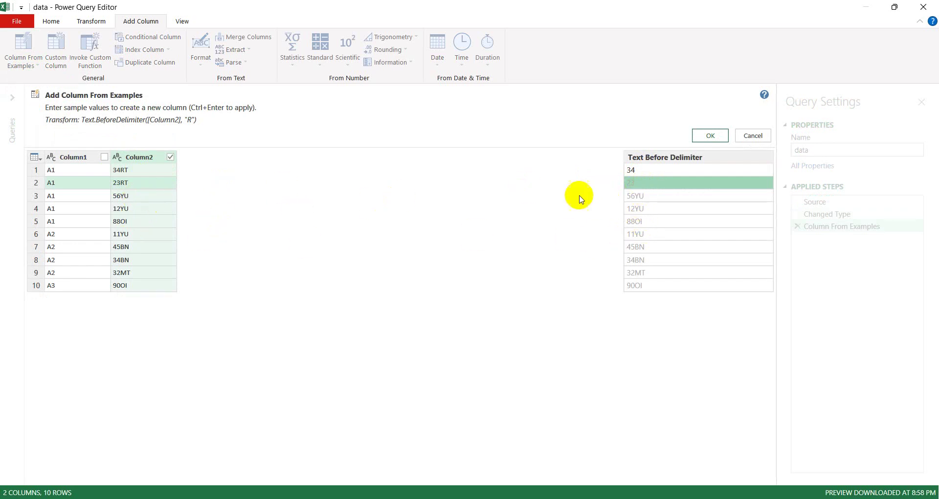
pyautogui.click(639, 180)
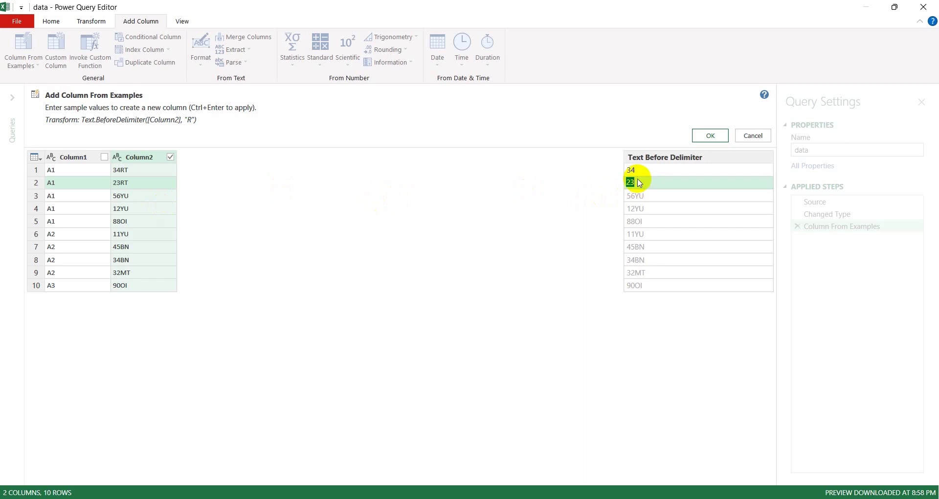
pyautogui.click(639, 183)
pyautogui.press('Return')
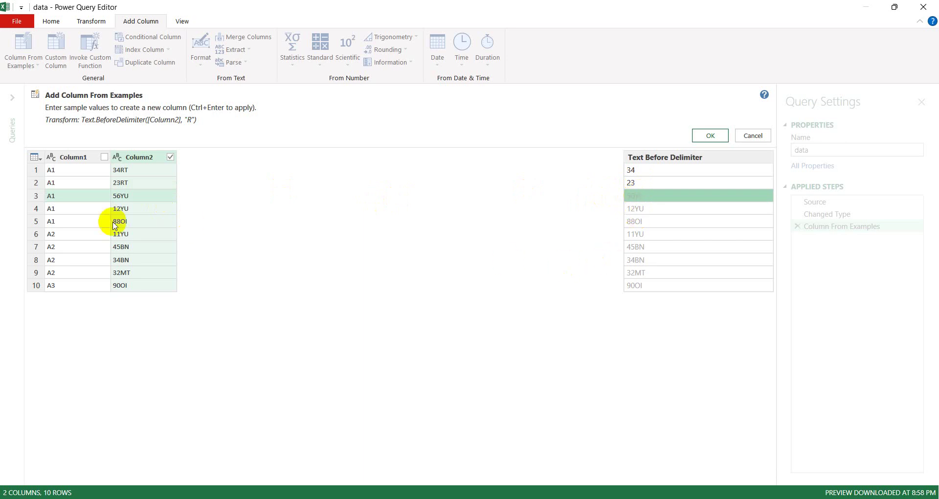
pyautogui.click(647, 195)
pyautogui.write('56')
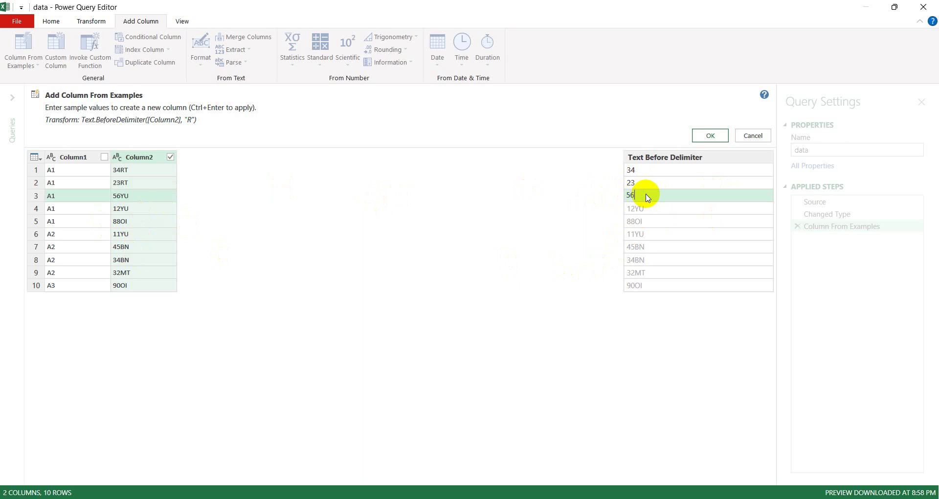
pyautogui.press('Return')
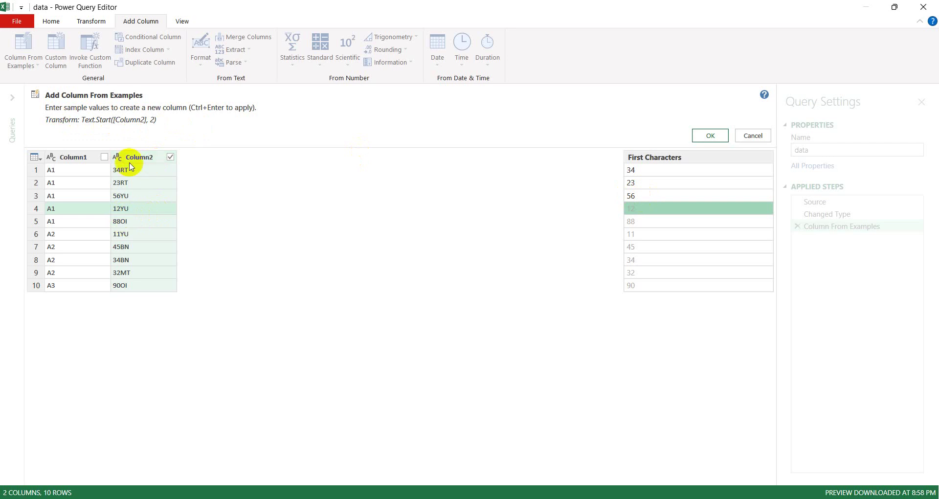
pyautogui.click(754, 136)
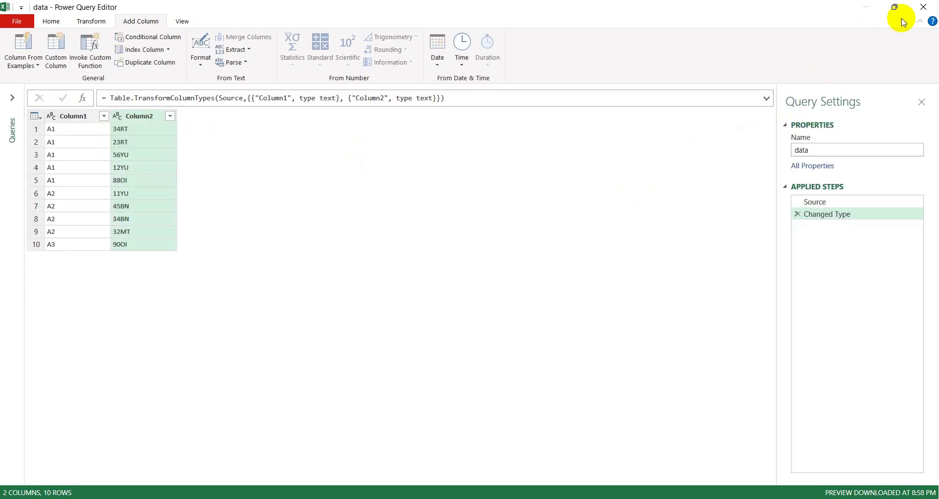
# Discard the query, return to Excel and change cell B4 to 112YU
pyautogui.click(931, 5)
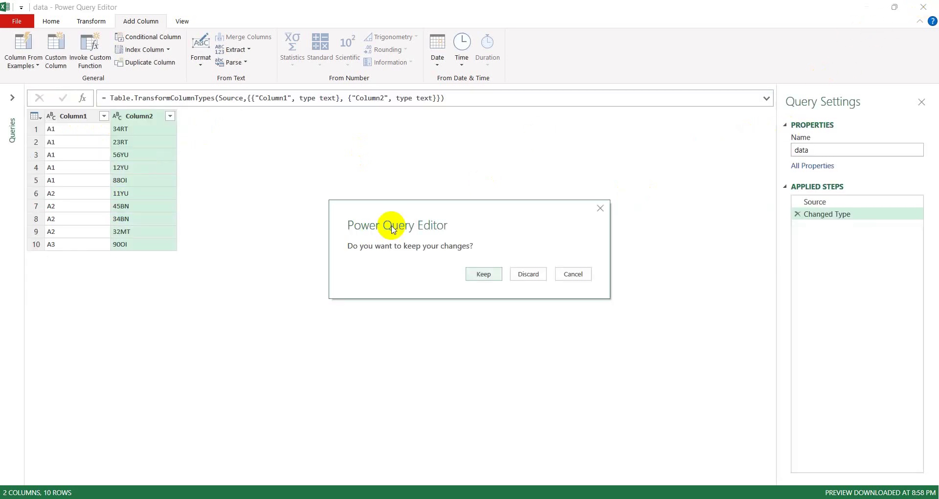
pyautogui.click(524, 275)
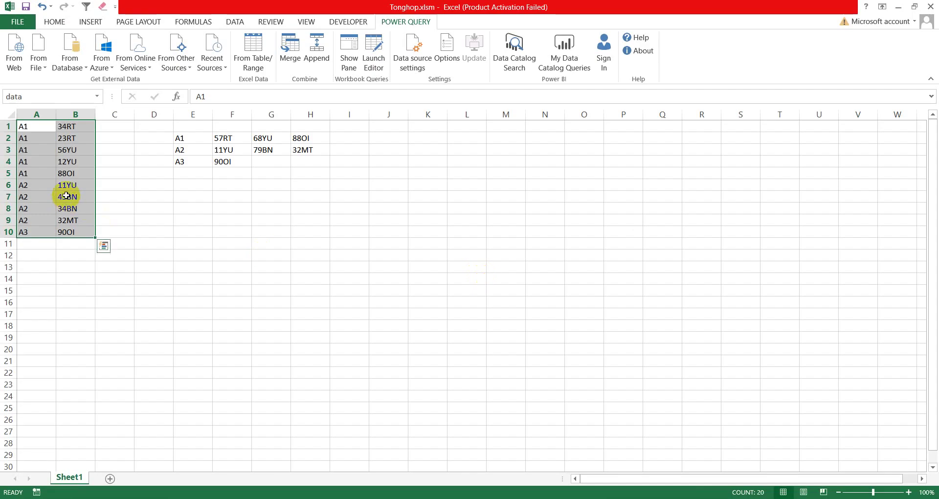
pyautogui.click(65, 174)
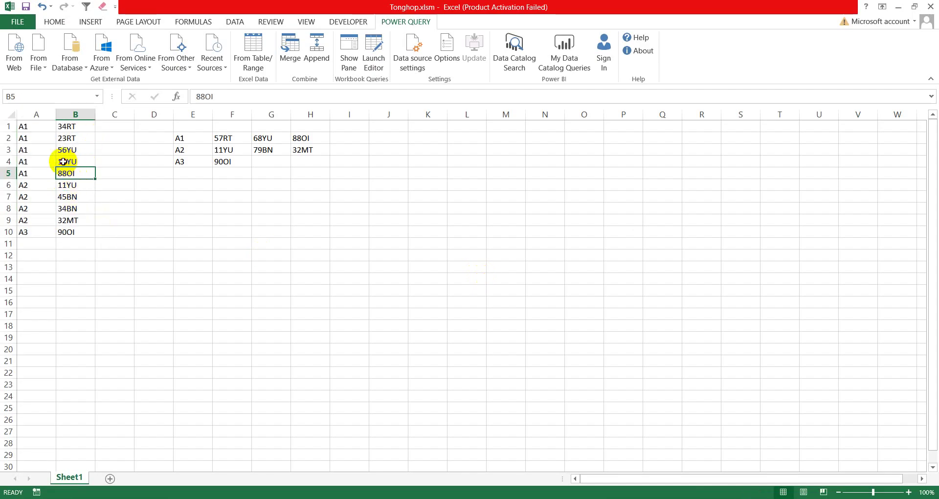
pyautogui.click(67, 161)
pyautogui.click(197, 99)
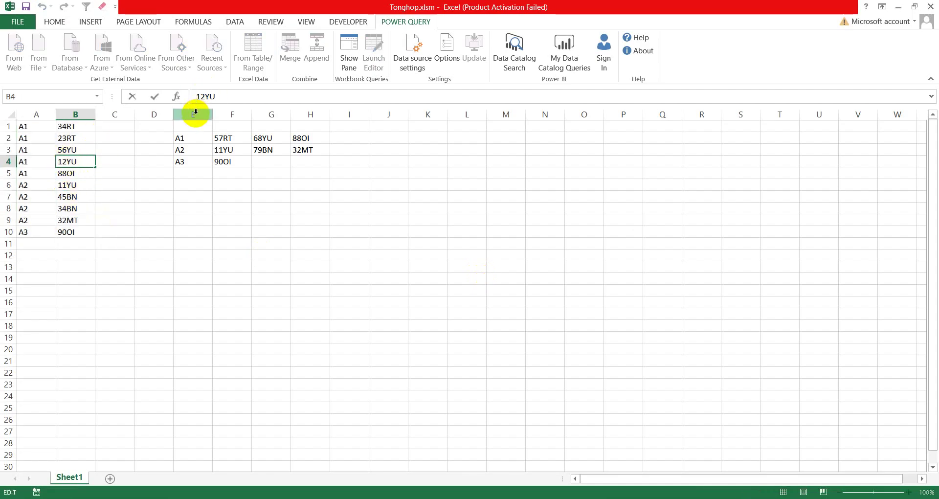
pyautogui.write('1')
pyautogui.press('Return')
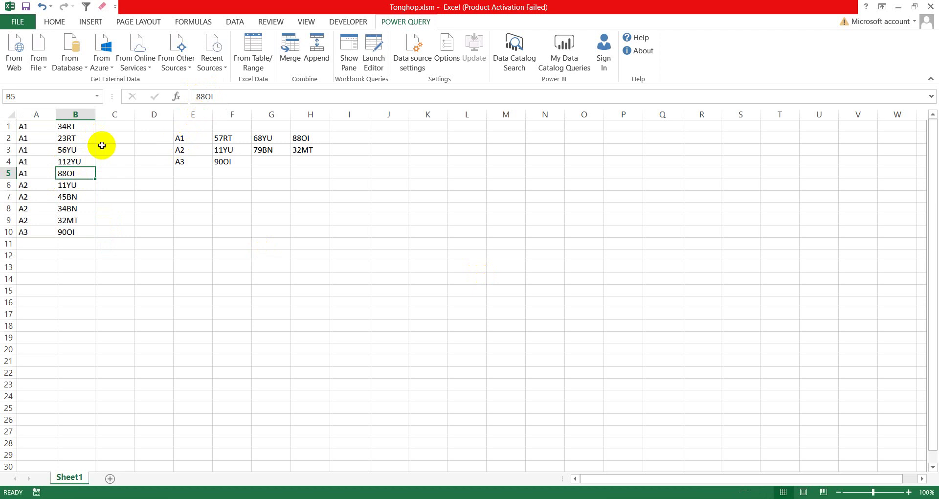
# Reload the code table into Power Query Editor and select Column2
pyautogui.click(23, 127)
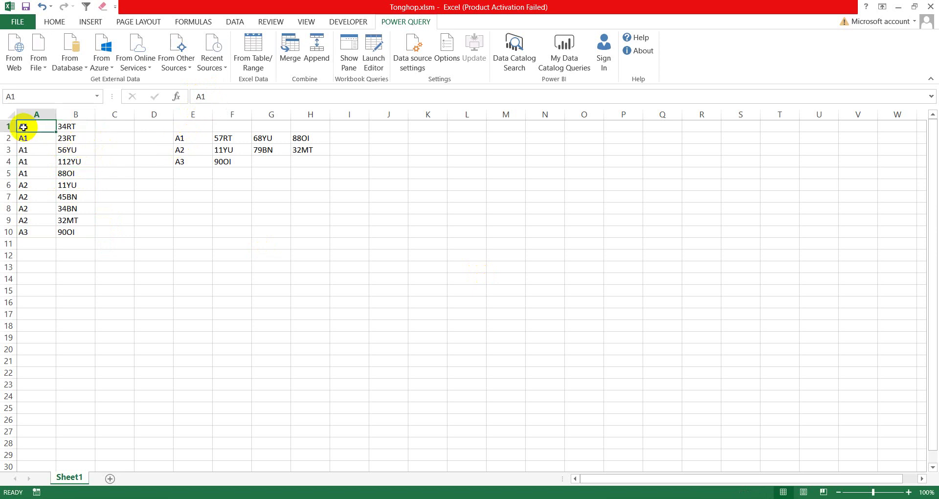
pyautogui.click(355, 23)
pyautogui.click(388, 21)
pyautogui.click(253, 55)
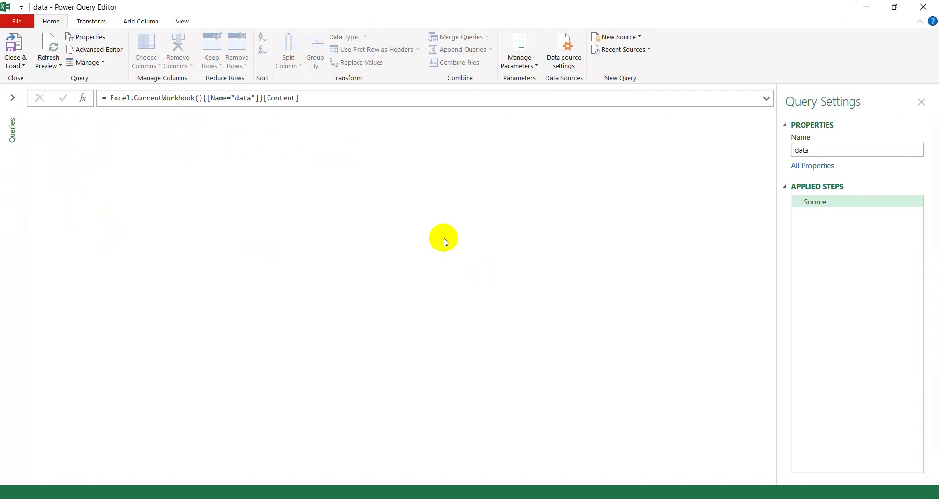
pyautogui.click(140, 116)
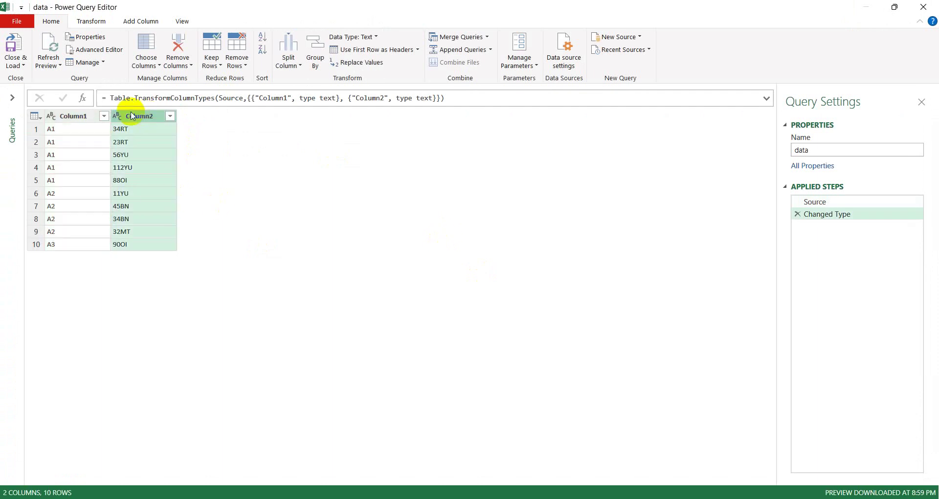
pyautogui.click(132, 20)
# Add a Kept Characters column from Column2 using examples 34 and 112, keeping only digits
pyautogui.click(36, 63)
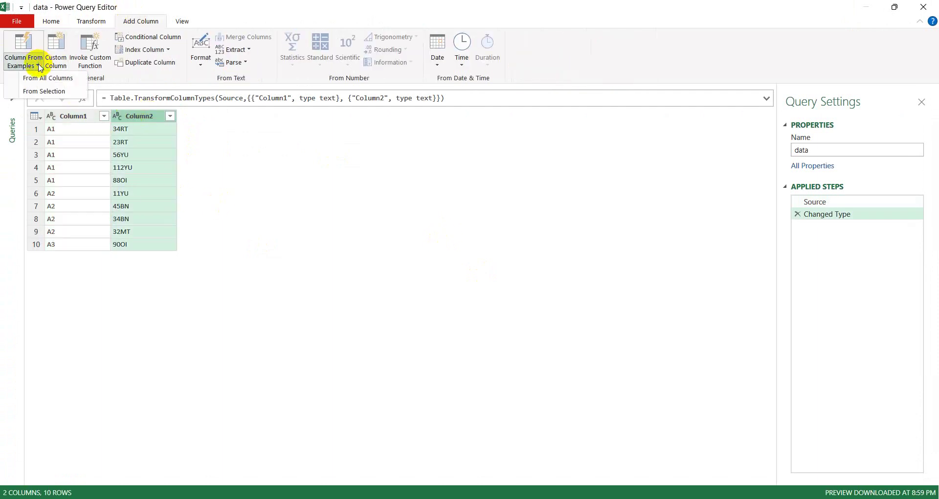
pyautogui.click(52, 92)
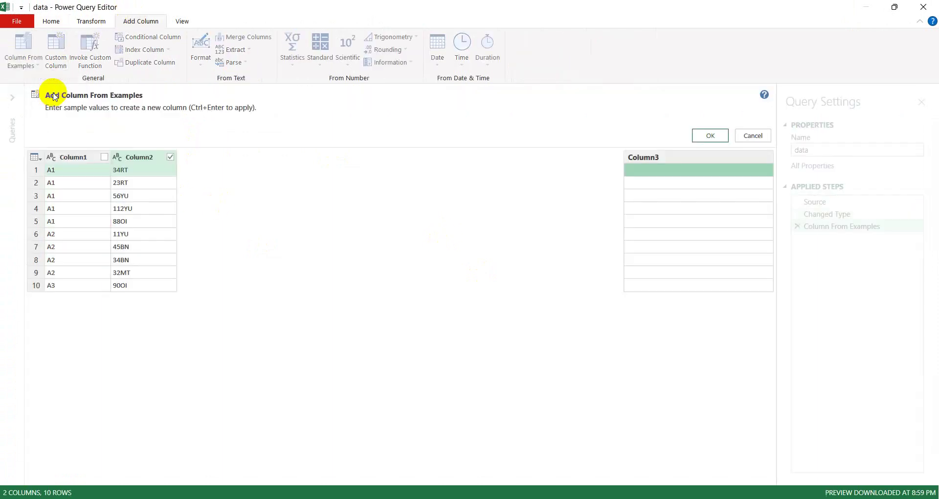
pyautogui.click(650, 174)
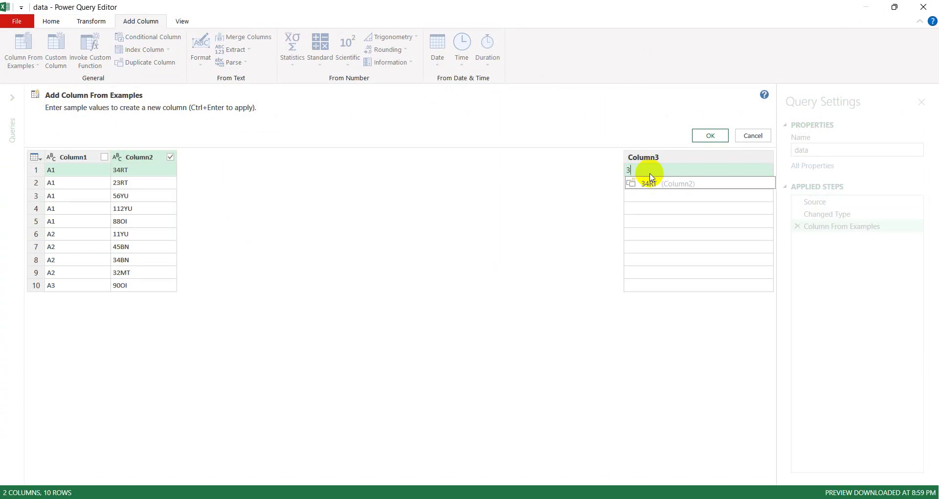
pyautogui.write('34')
pyautogui.press('Return')
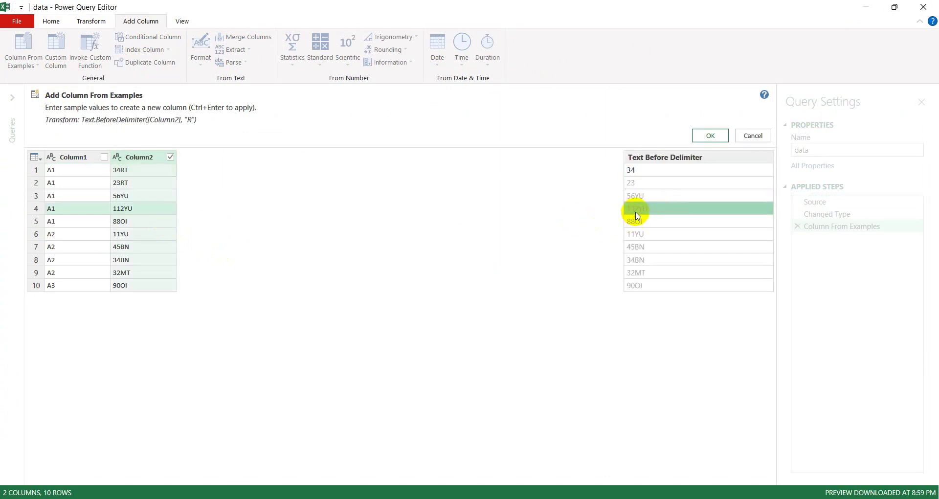
pyautogui.click(641, 212)
pyautogui.write('112')
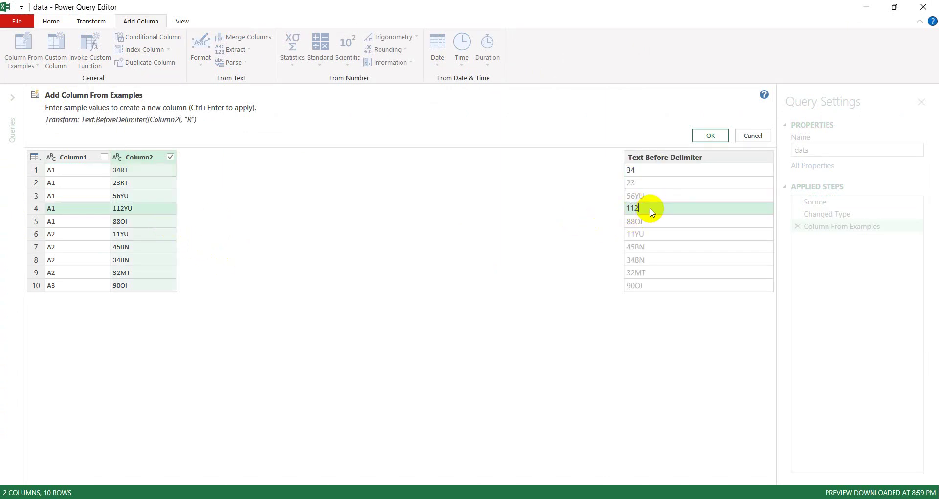
pyautogui.press('Return')
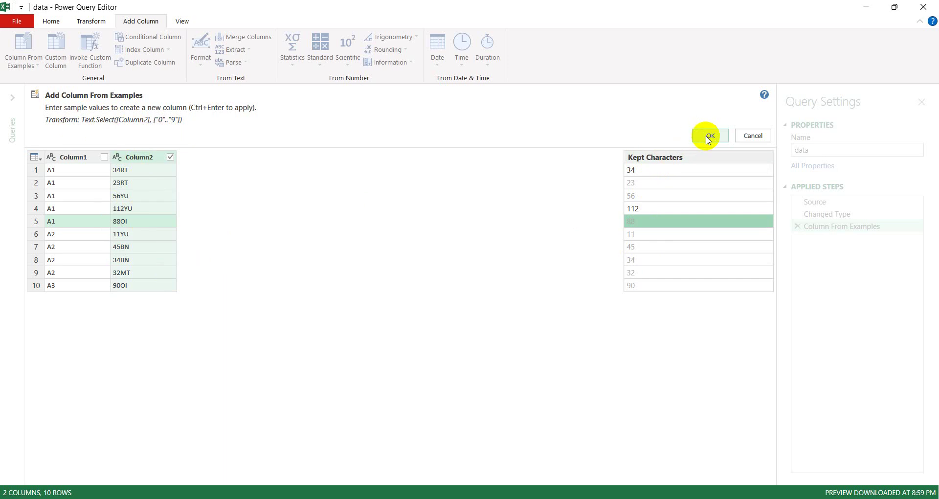
pyautogui.click(707, 137)
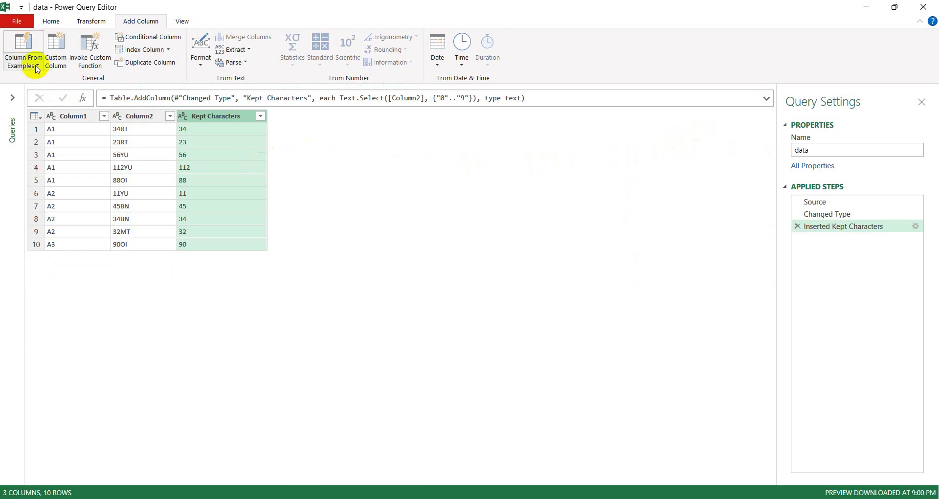
# Add a Last Characters column from Column2 using examples RT, YU and YU for the trailing letters
pyautogui.click(127, 130)
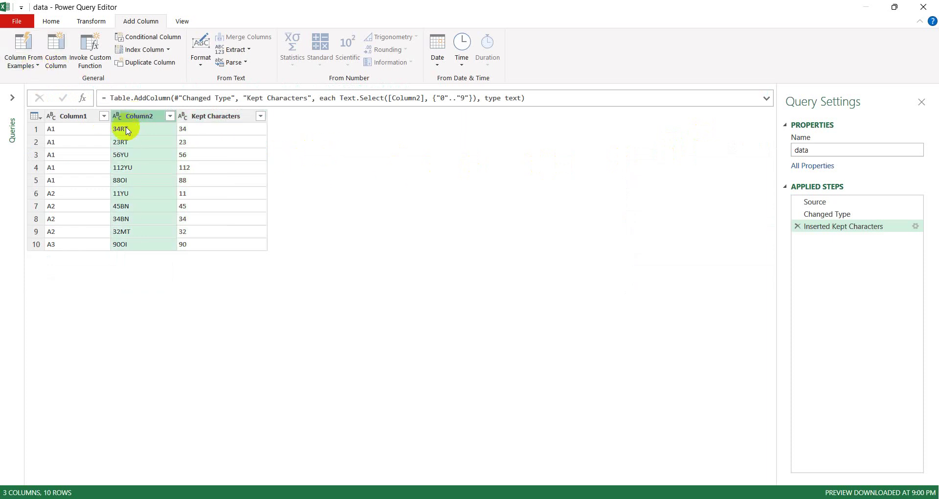
pyautogui.click(38, 65)
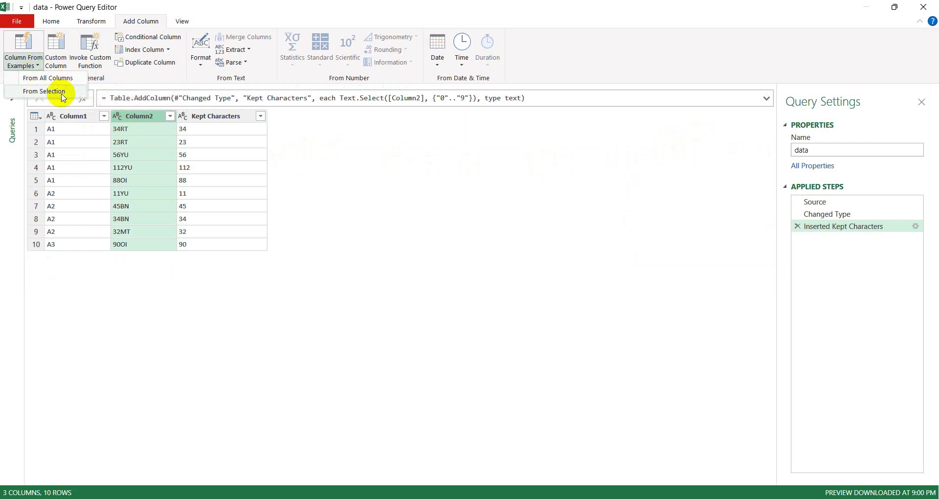
pyautogui.click(62, 91)
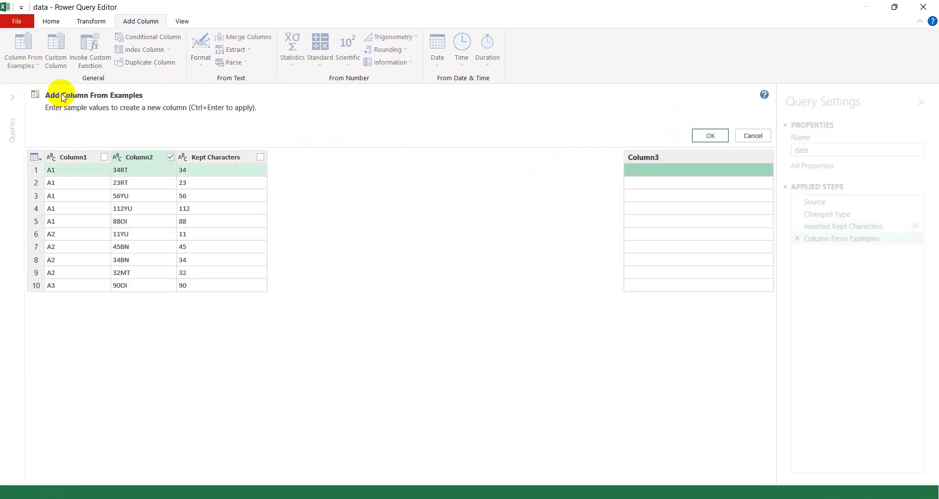
pyautogui.click(650, 170)
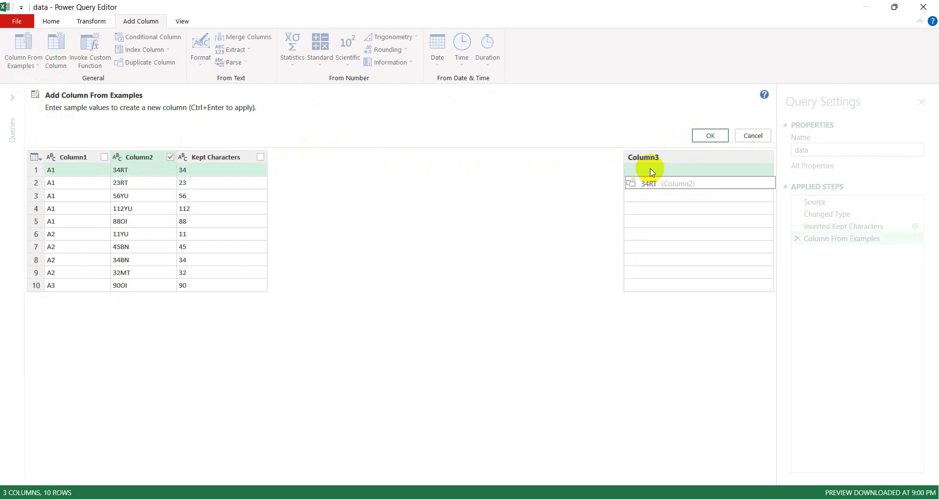
pyautogui.write('RT')
pyautogui.press('Return')
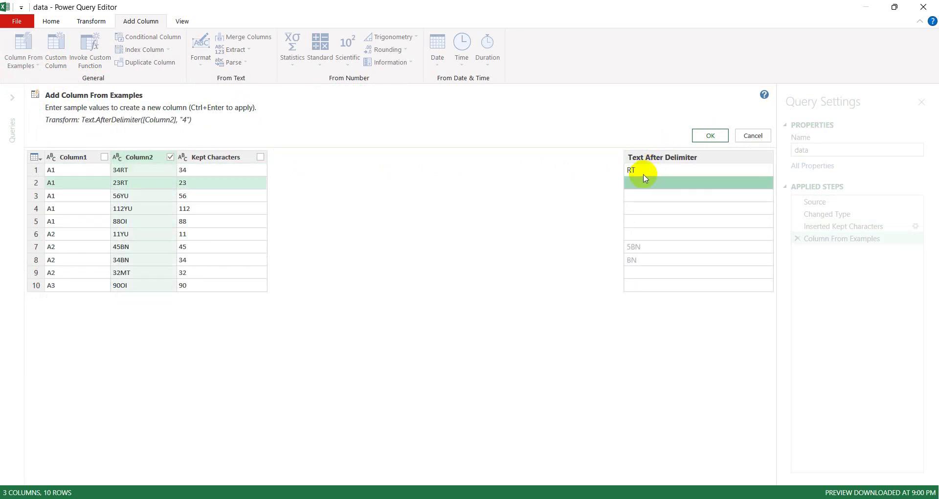
pyautogui.click(642, 199)
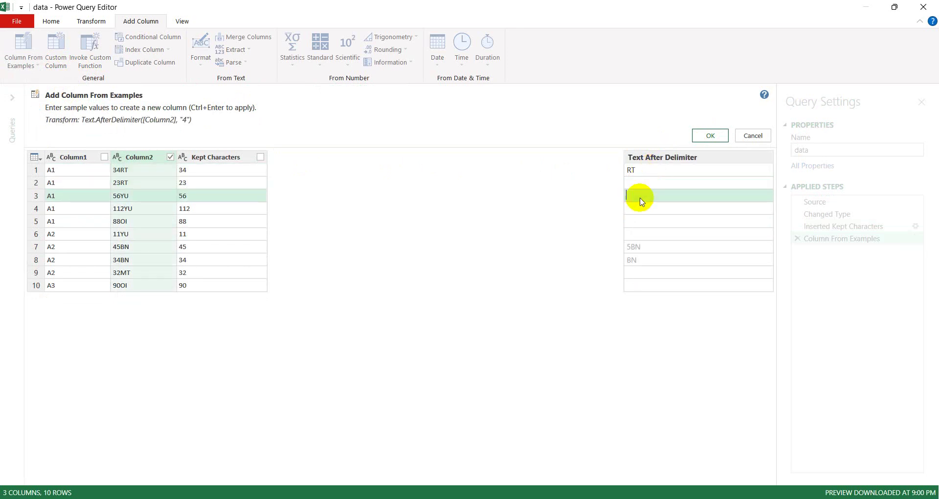
pyautogui.write('YU')
pyautogui.press('Return')
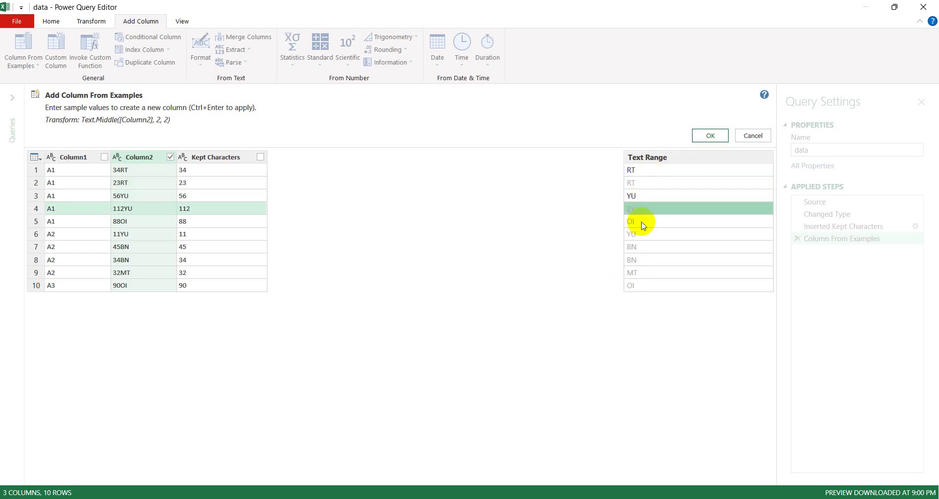
pyautogui.click(642, 213)
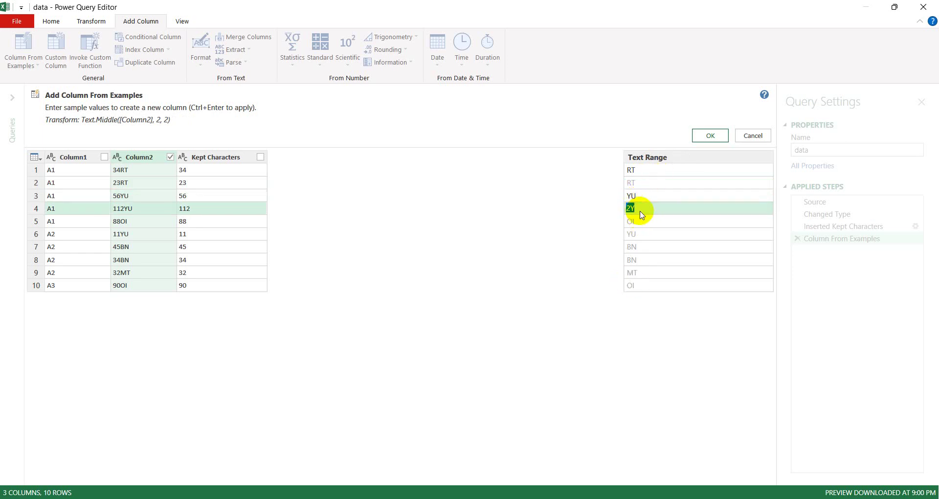
pyautogui.press('Return')
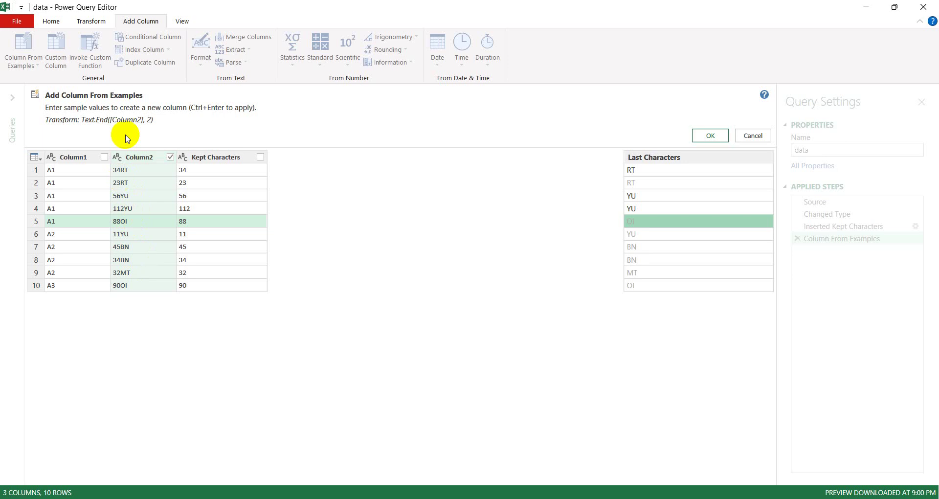
pyautogui.click(713, 141)
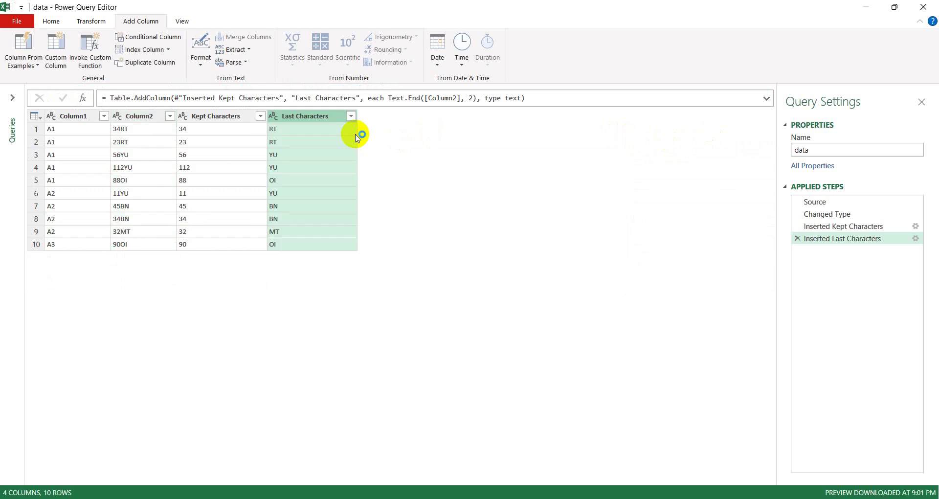
# Select the Kept Characters column and step back to Inserted Kept Characters in Applied Steps
pyautogui.click(228, 118)
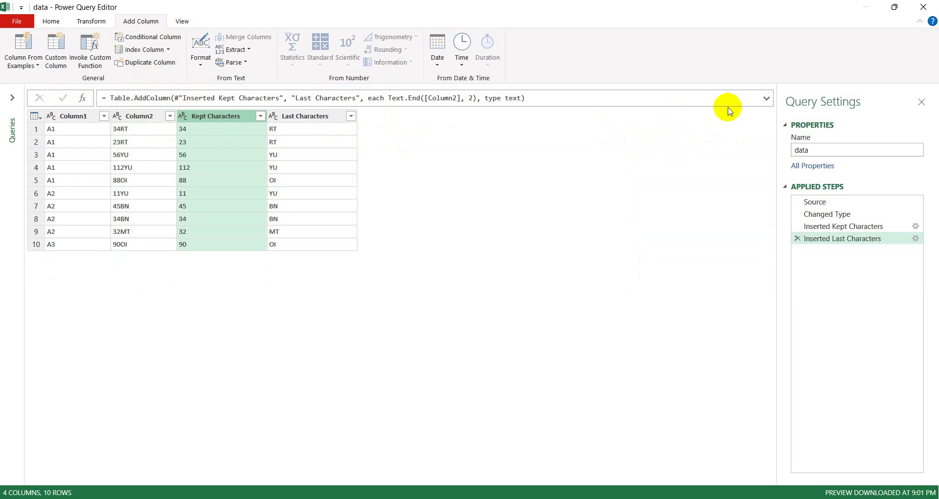
pyautogui.click(813, 226)
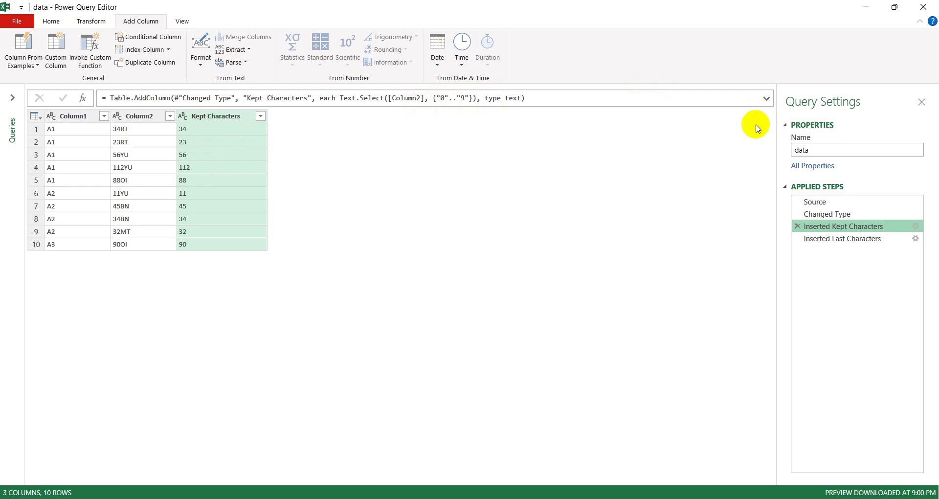
pyautogui.click(51, 21)
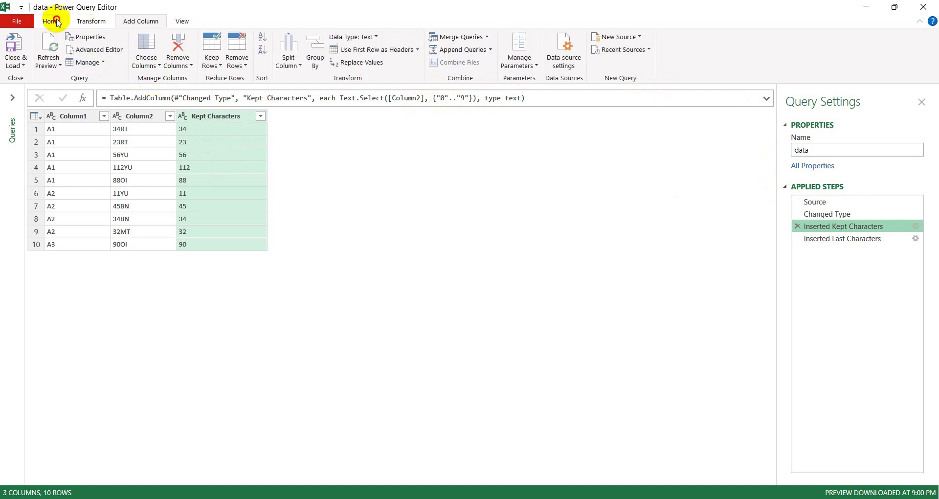
# In Advanced Editor, paste the Kept Characters Text.Select expression over the Last Characters expression
pyautogui.click(100, 49)
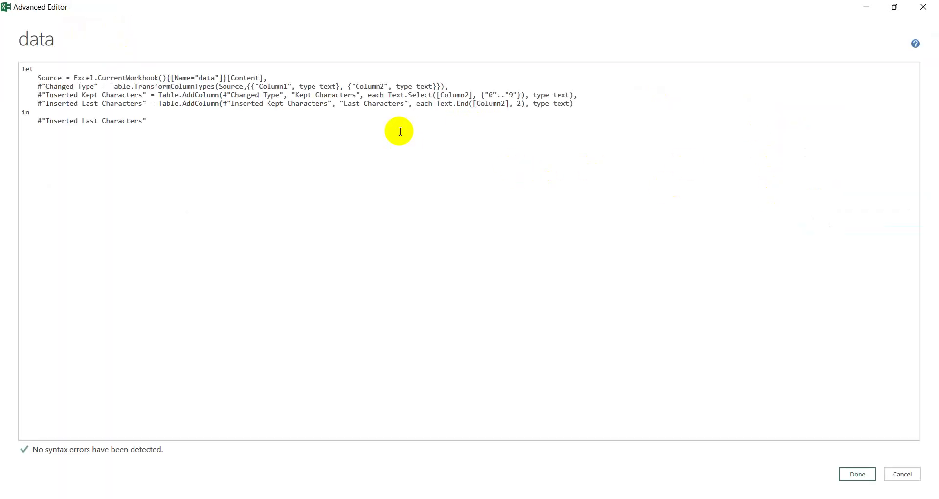
pyautogui.moveTo(159, 94); pyautogui.dragTo(621, 93)
pyautogui.hotkey('ctrl', 'c')
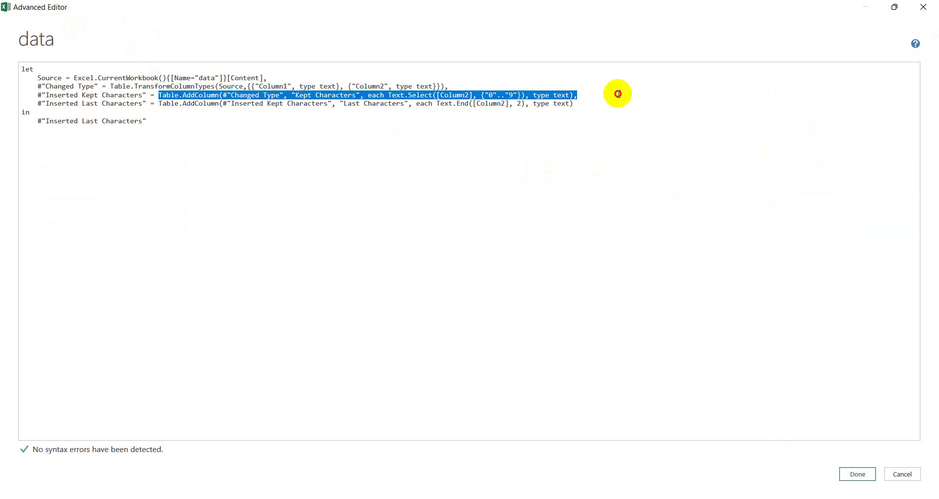
pyautogui.moveTo(158, 103)
pyautogui.mouseDown()
pyautogui.moveTo(599, 114)
pyautogui.moveTo(602, 106)
pyautogui.mouseUp()
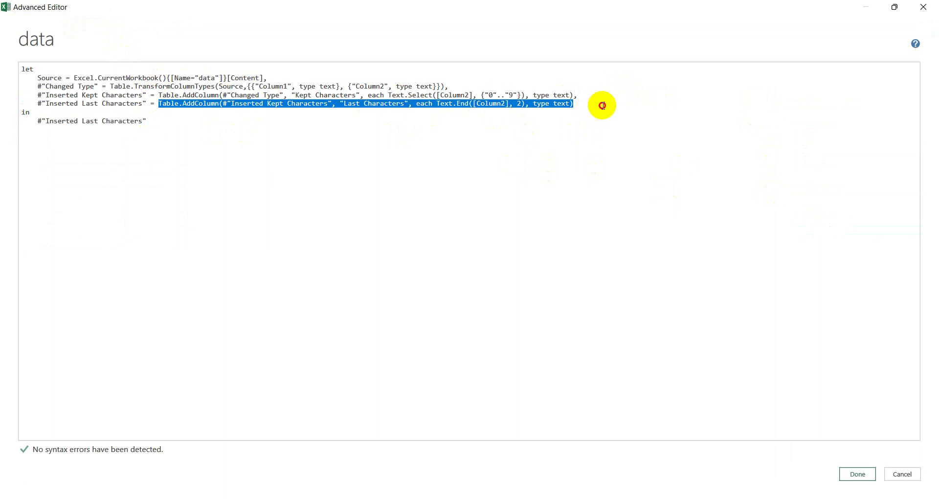
pyautogui.hotkey('ctrl', 'v')
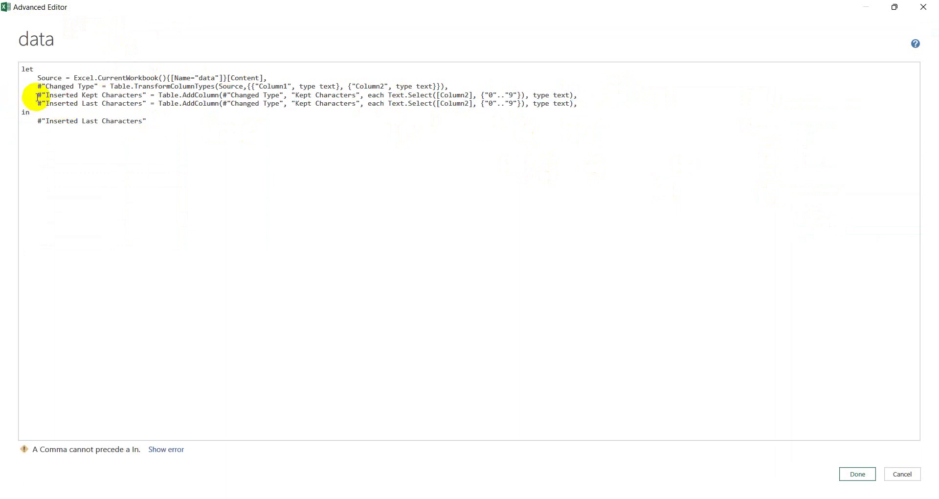
# Point the step at #"Inserted Kept Characters", change the range to "A".."Z" and apply the code
pyautogui.moveTo(38, 96); pyautogui.dragTo(146, 97)
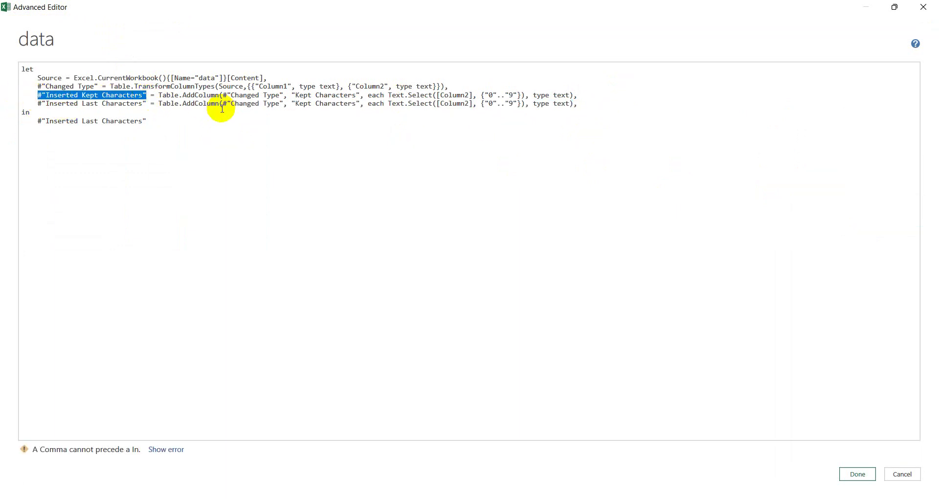
pyautogui.moveTo(219, 103); pyautogui.dragTo(277, 104)
pyautogui.click(234, 115)
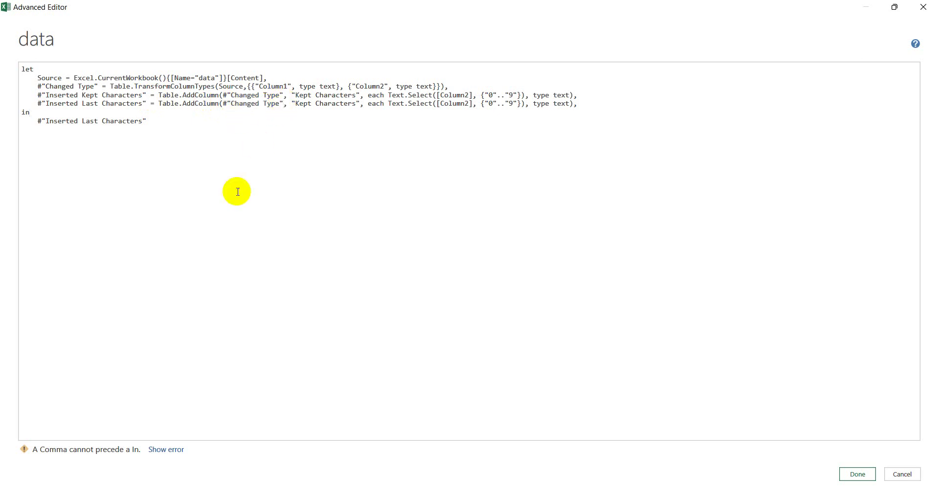
pyautogui.press('BackSpace')
pyautogui.press('BackSpace')
pyautogui.press('BackSpace')
pyautogui.press('BackSpace')
pyautogui.press('BackSpace')
pyautogui.press('BackSpace')
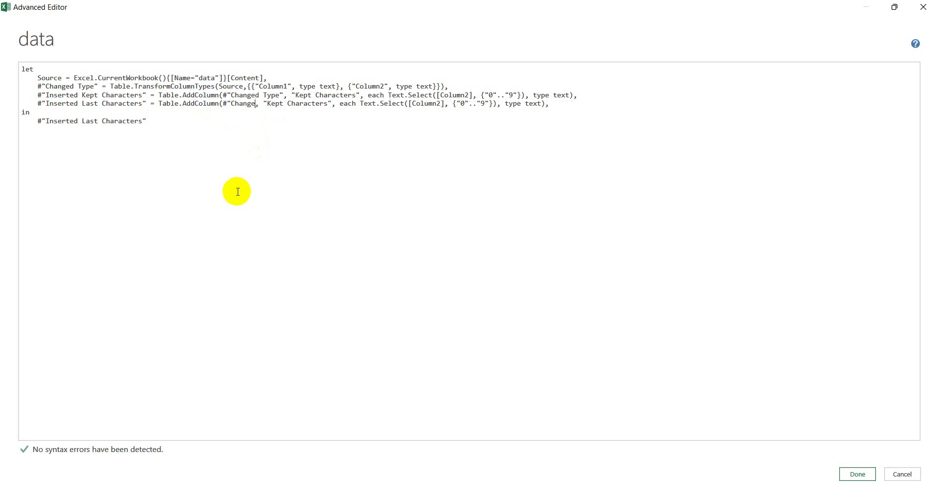
pyautogui.press('BackSpace')
pyautogui.press('BackSpace')
pyautogui.press('BackSpace')
pyautogui.press('BackSpace')
pyautogui.press('BackSpace')
pyautogui.press('BackSpace')
pyautogui.press('BackSpace')
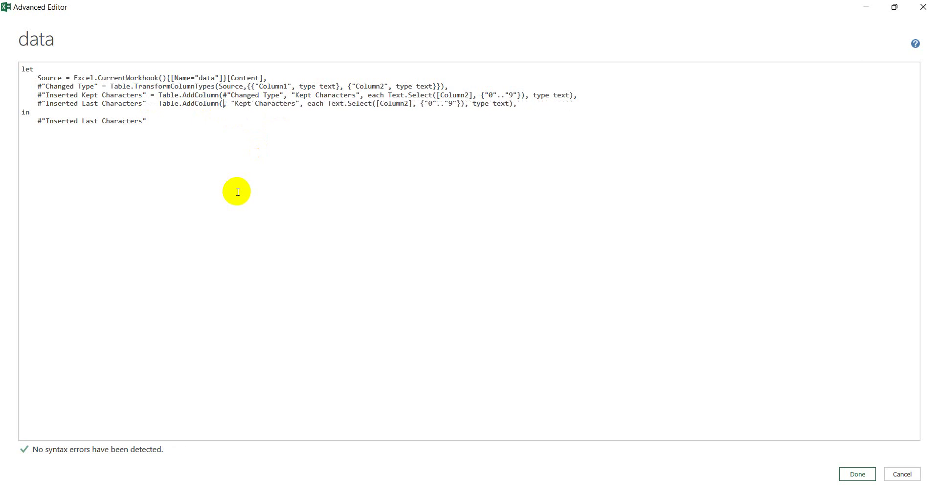
pyautogui.write('#"Inserted Kept Characters"')
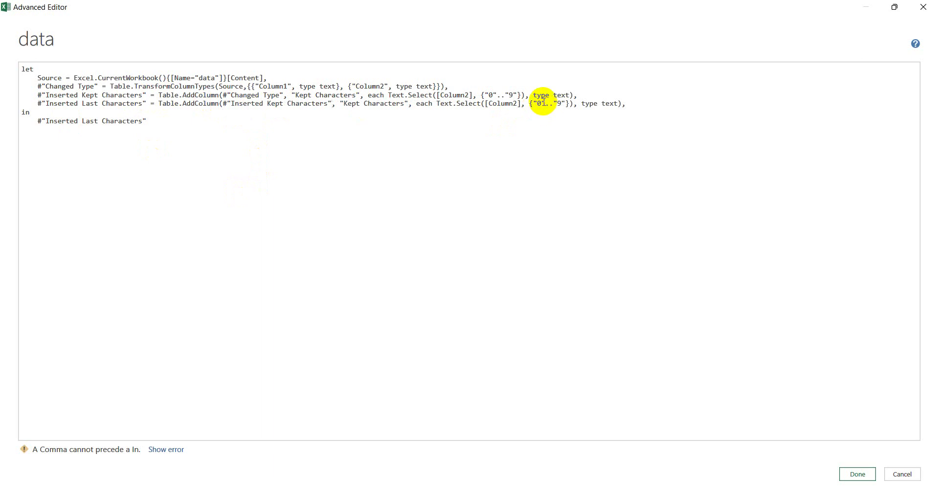
pyautogui.press('BackSpace')
pyautogui.write('A')
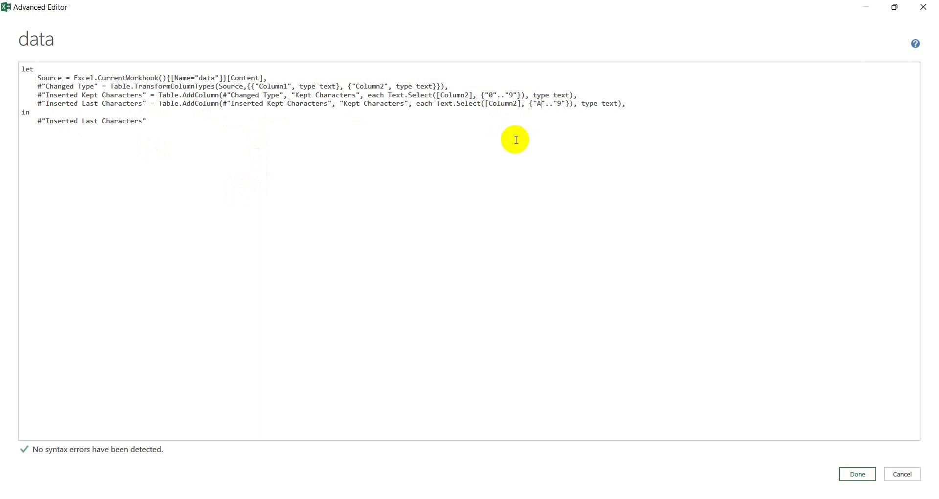
pyautogui.click(562, 104)
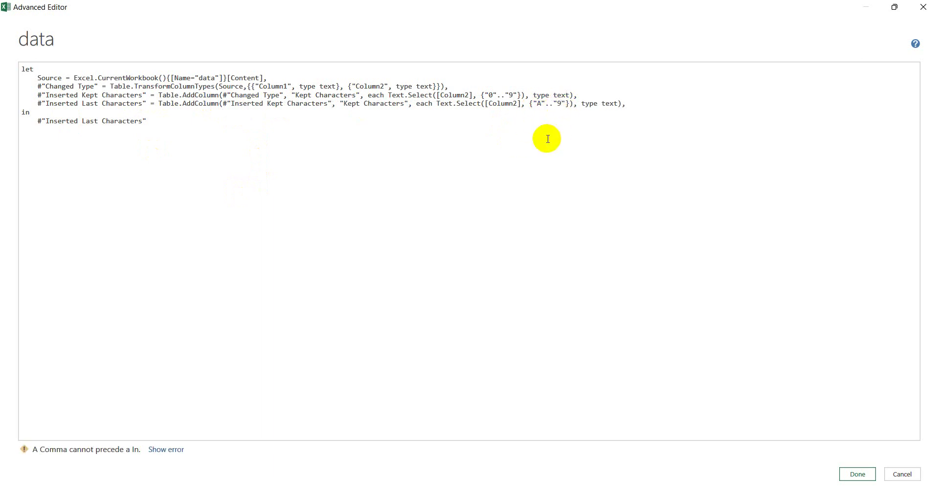
pyautogui.press('BackSpace')
pyautogui.write('Z')
pyautogui.click(857, 474)
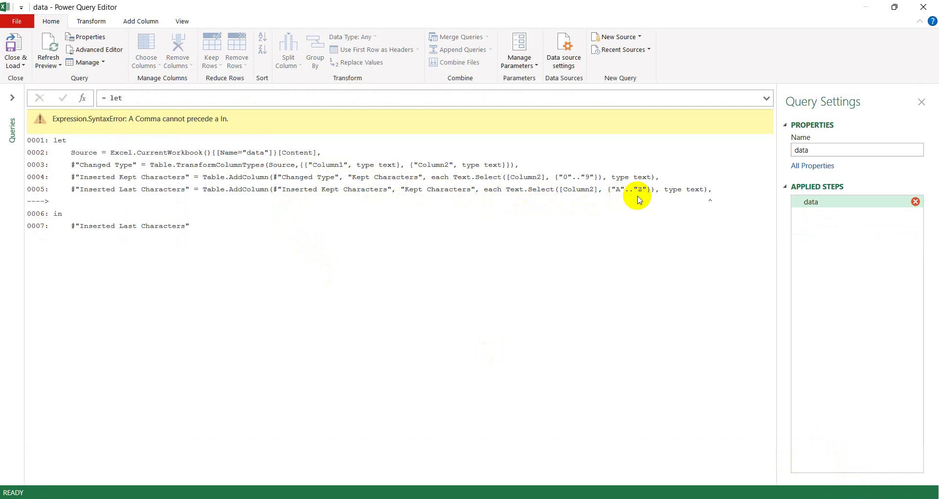
# Rewrite the last step's letter range as {A..Z} without quotes and apply the code
pyautogui.click(96, 51)
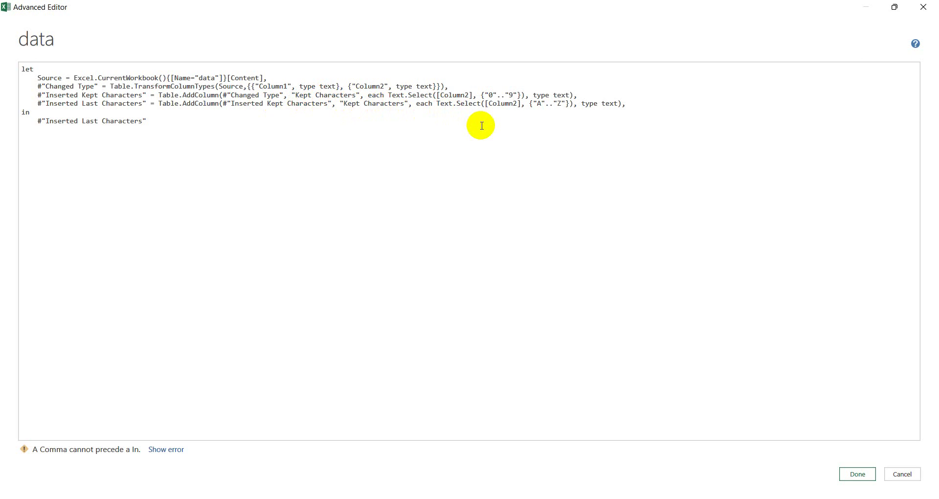
pyautogui.click(545, 104)
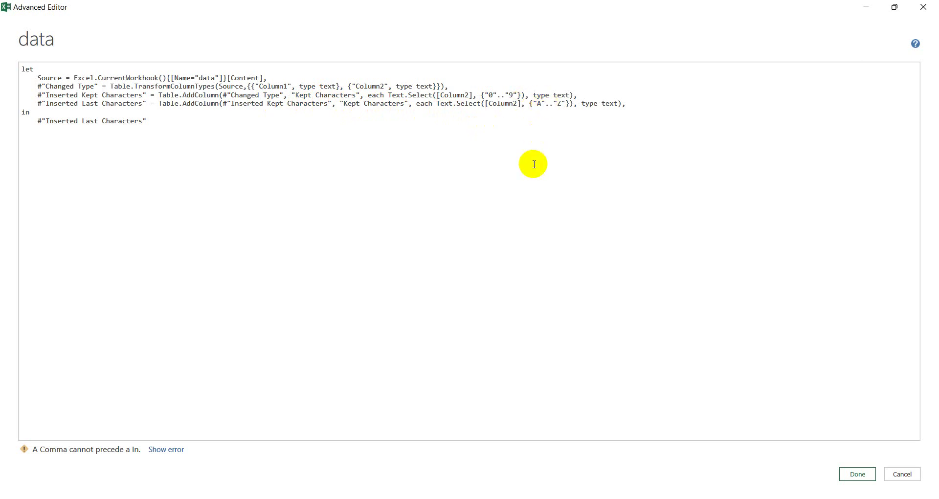
pyautogui.press('BackSpace')
pyautogui.press('BackSpace')
pyautogui.write('A')
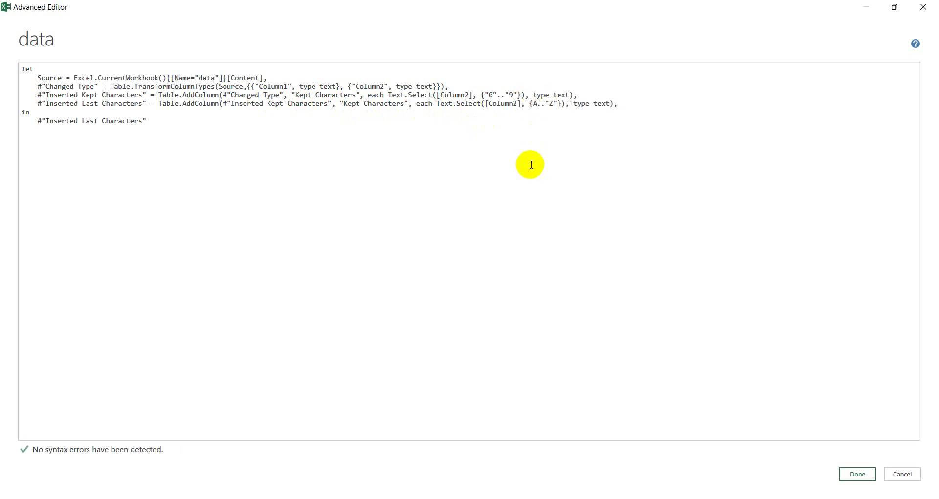
pyautogui.click(556, 95)
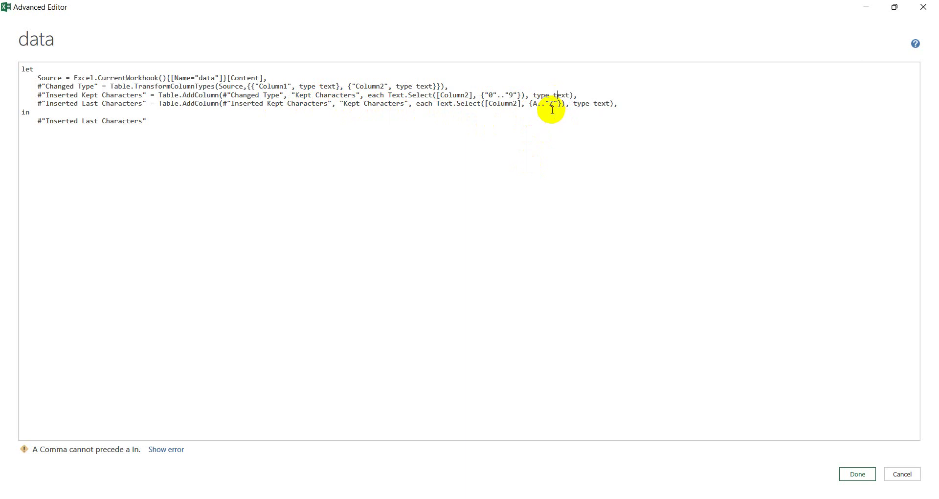
pyautogui.click(558, 104)
pyautogui.press('BackSpace')
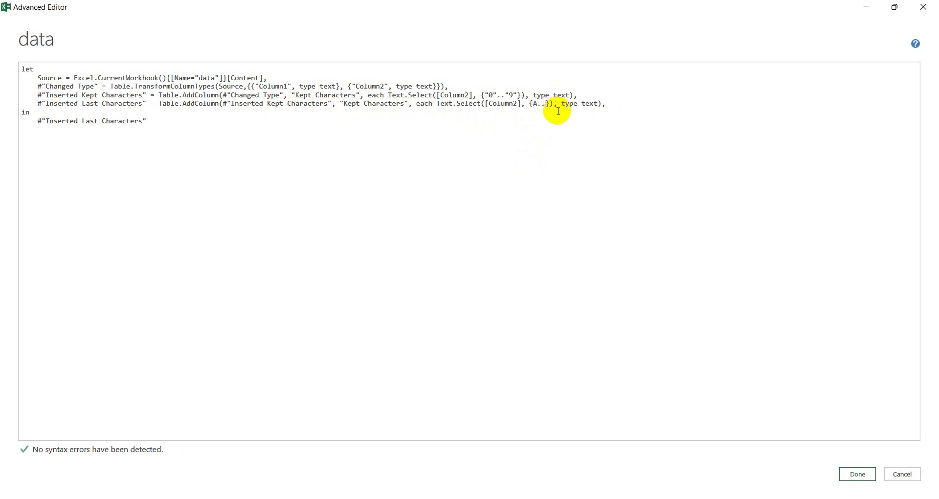
pyautogui.write('Z')
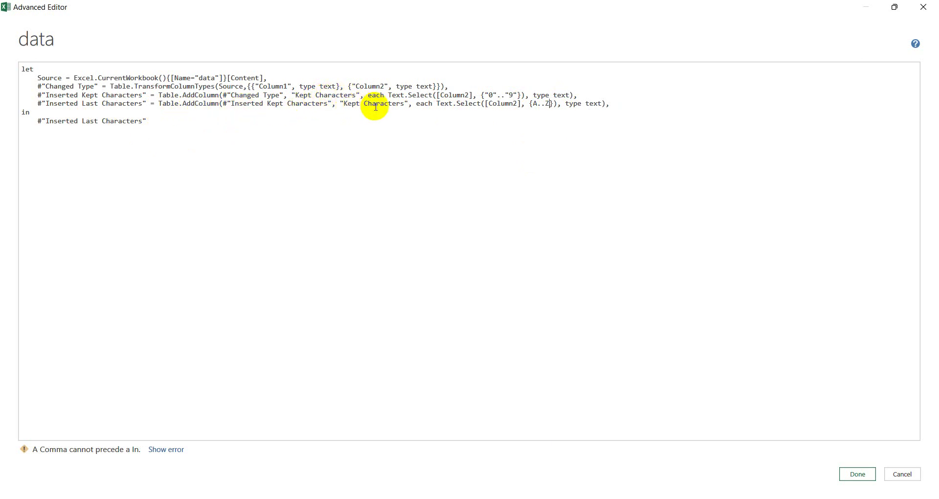
pyautogui.click(858, 474)
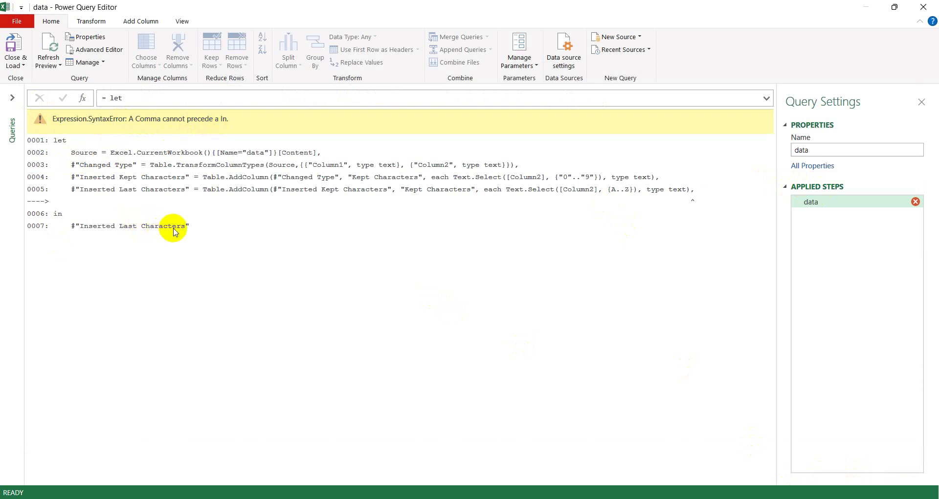
# Delete the trailing comma after the last step in Advanced Editor and apply the code
pyautogui.click(95, 50)
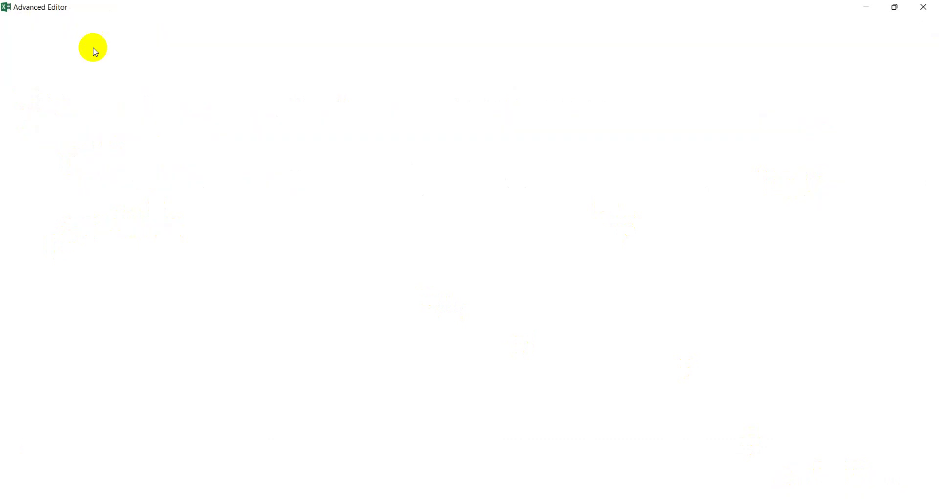
pyautogui.click(618, 103)
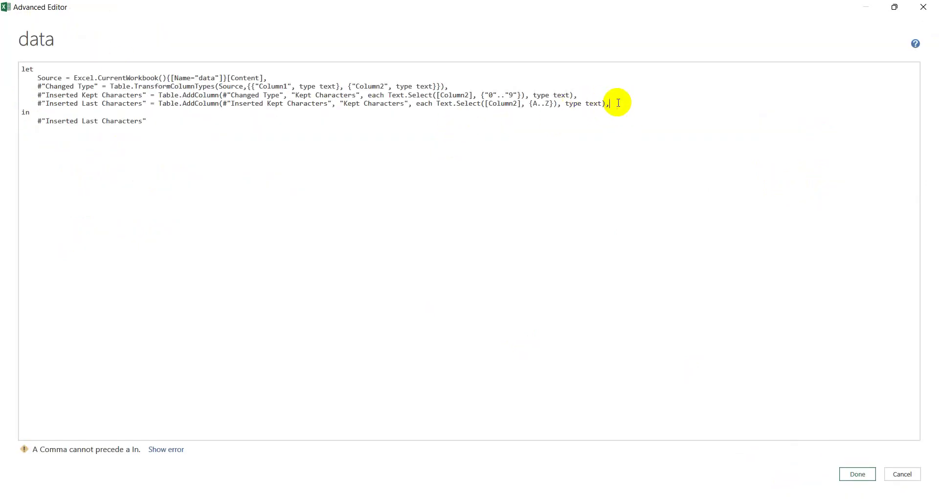
pyautogui.press('BackSpace')
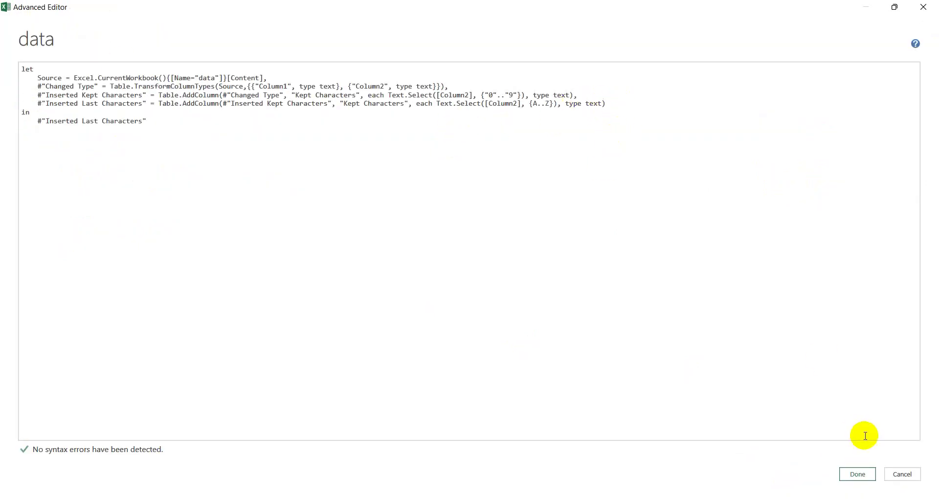
pyautogui.click(856, 474)
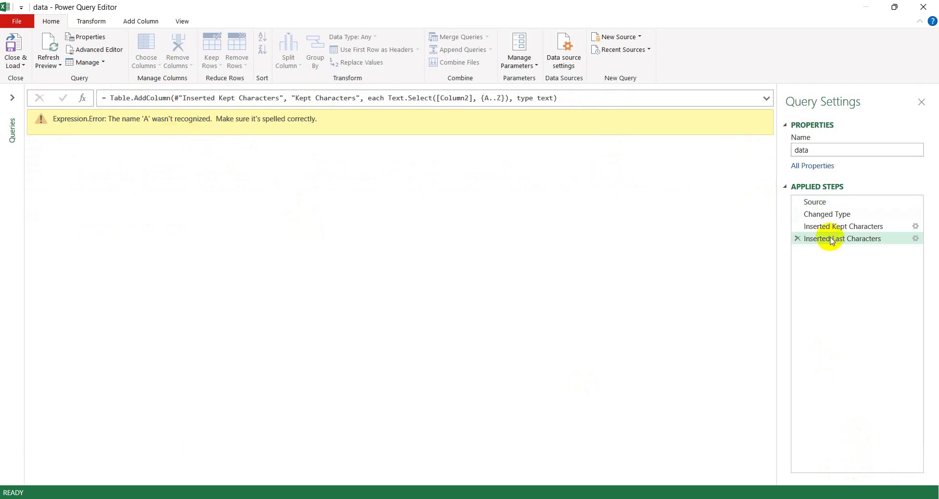
# Put quotes back around A and Z in the letter range and apply the code
pyautogui.click(95, 49)
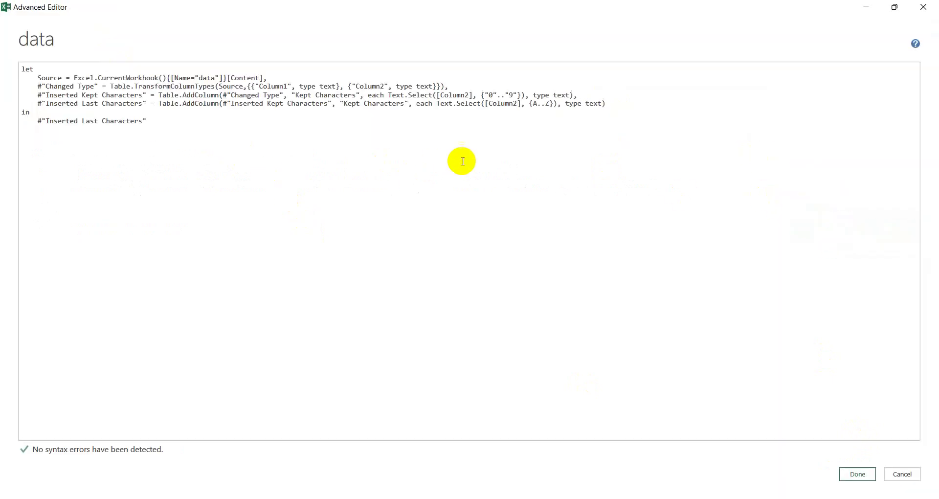
pyautogui.click(534, 103)
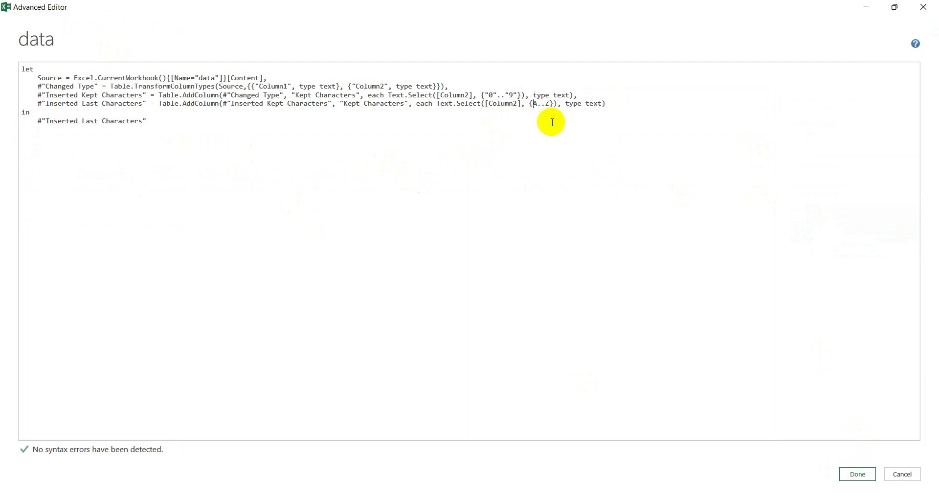
pyautogui.write('"')
pyautogui.click(542, 103)
pyautogui.write('"A')
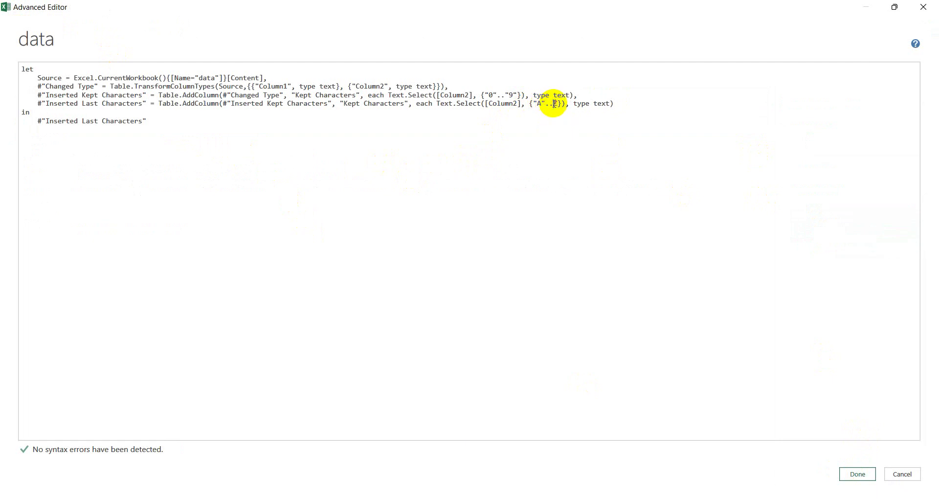
pyautogui.click(554, 103)
pyautogui.write('"')
pyautogui.click(562, 103)
pyautogui.write('"')
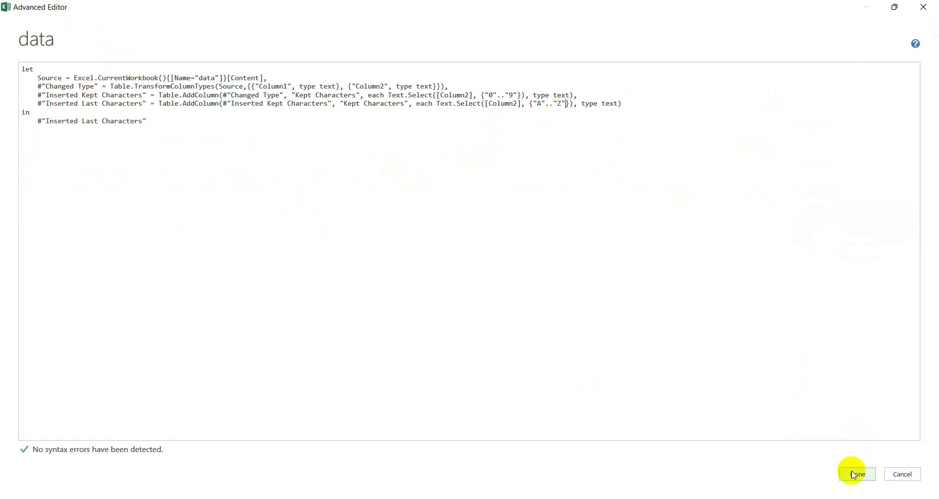
pyautogui.click(857, 474)
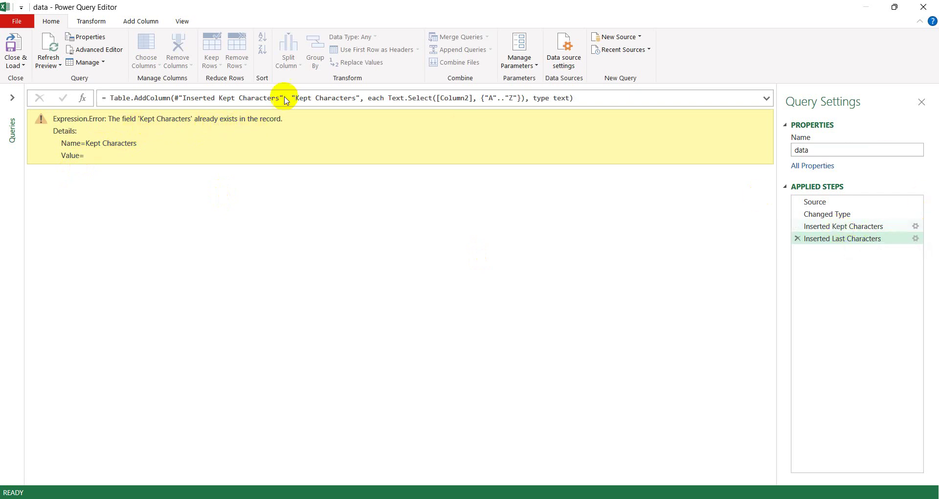
# In the Advanced Editor code, rename the duplicate letters column to 'Kept Characters 2'
pyautogui.click(94, 50)
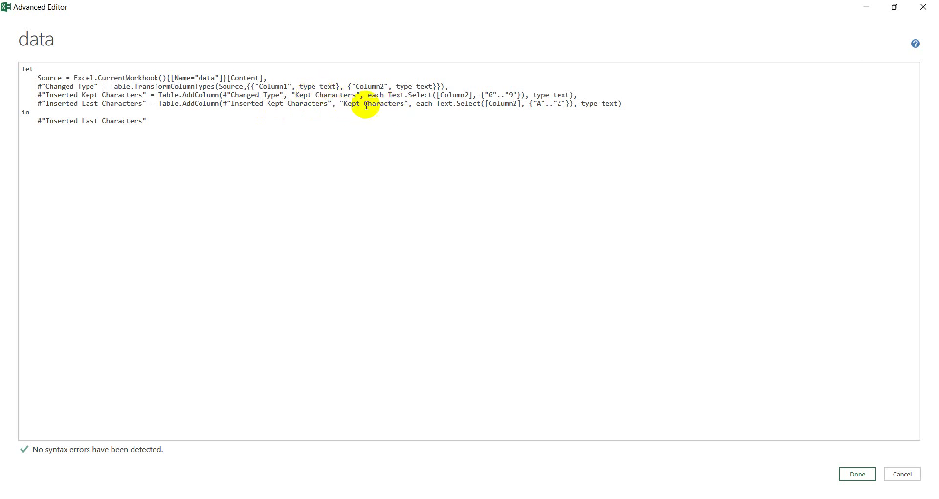
pyautogui.moveTo(365, 104); pyautogui.dragTo(400, 105)
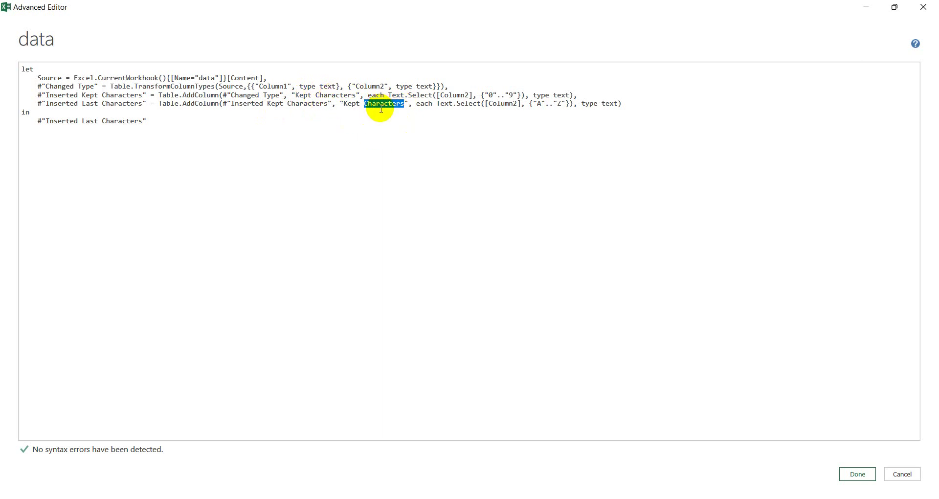
pyautogui.click(406, 109)
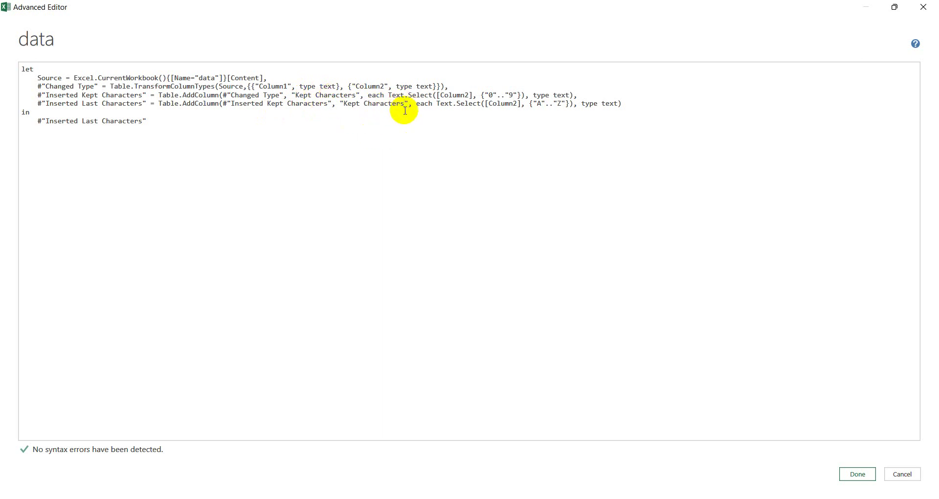
pyautogui.write('2')
pyautogui.click(853, 473)
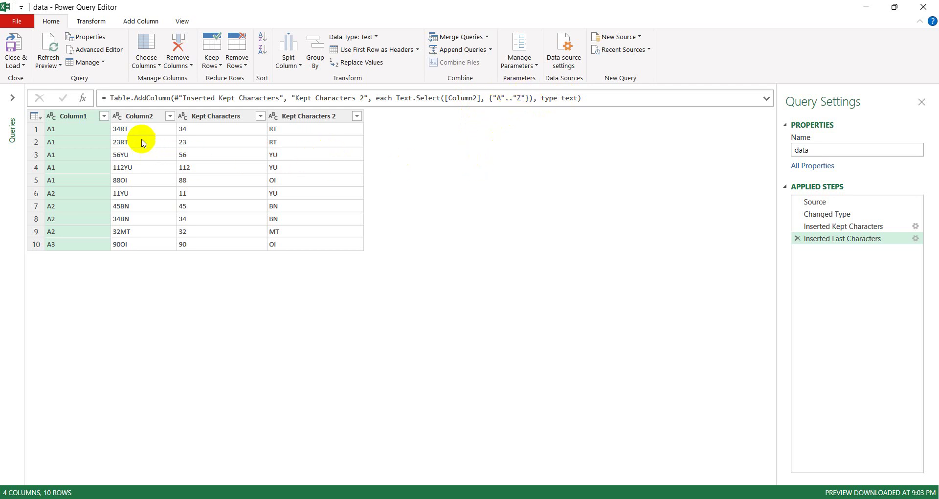
# Remove Column2, then select Column1 and Kept Characters 2 together for the next action
pyautogui.click(137, 118)
pyautogui.rightClick(138, 117)
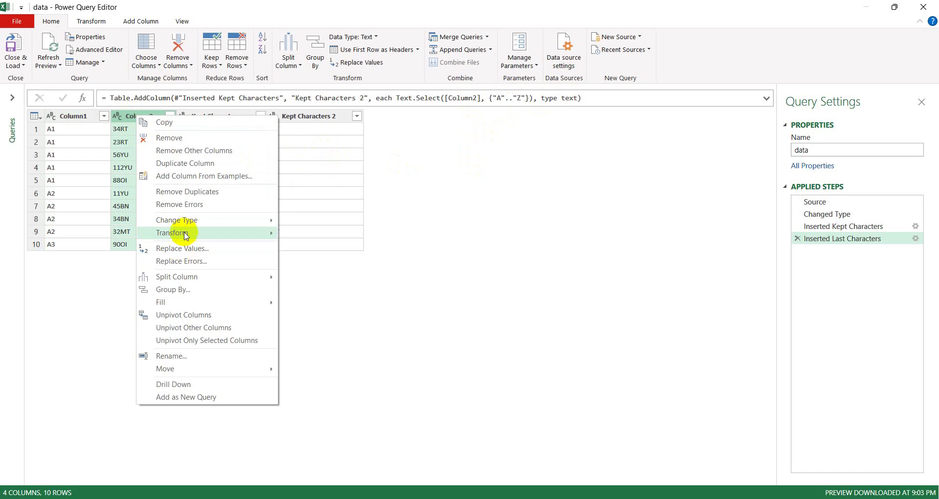
pyautogui.click(189, 140)
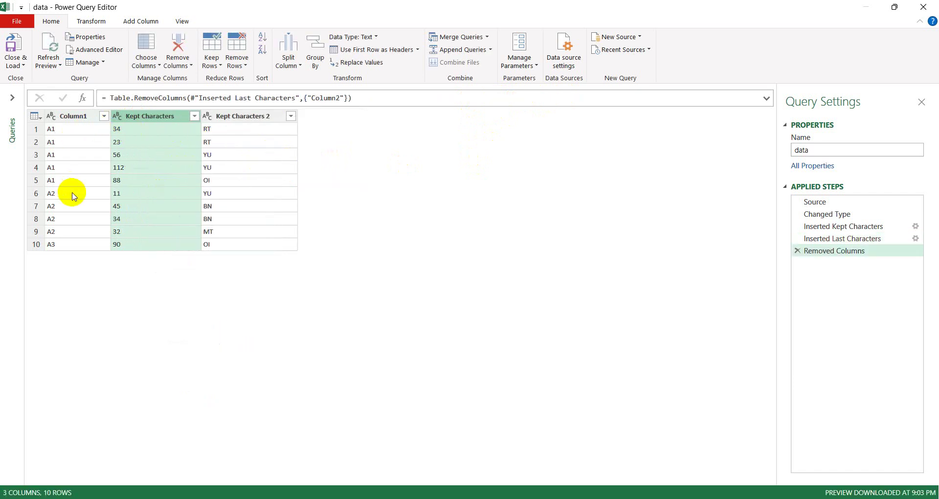
pyautogui.click(83, 117)
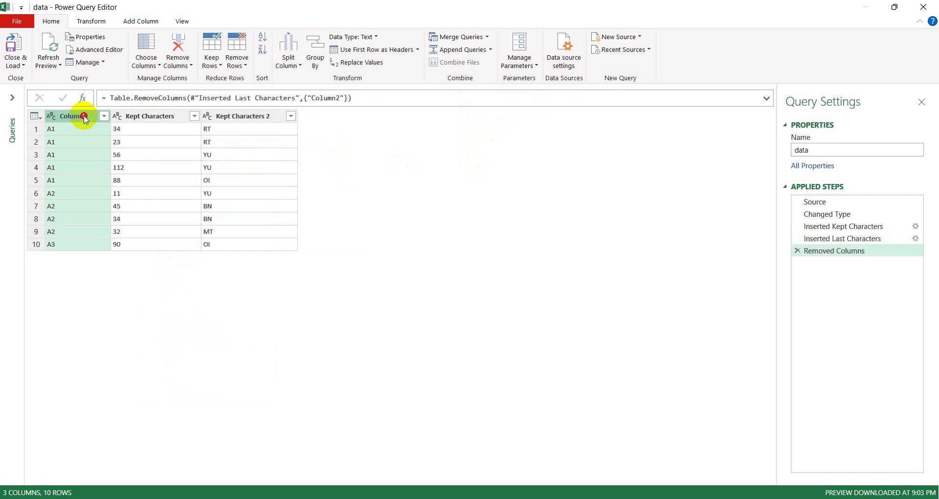
pyautogui.keyDown('ctrl'); pyautogui.click(245, 117); pyautogui.keyUp('ctrl')
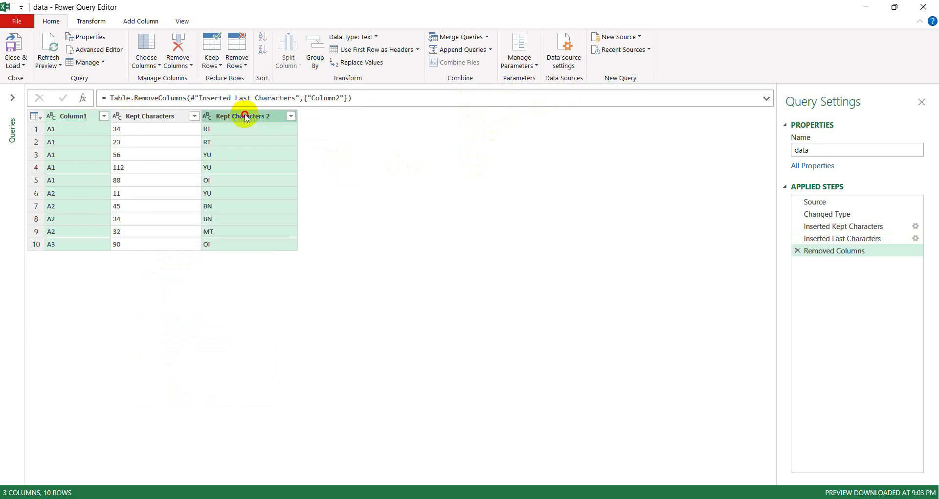
pyautogui.rightClick(246, 119)
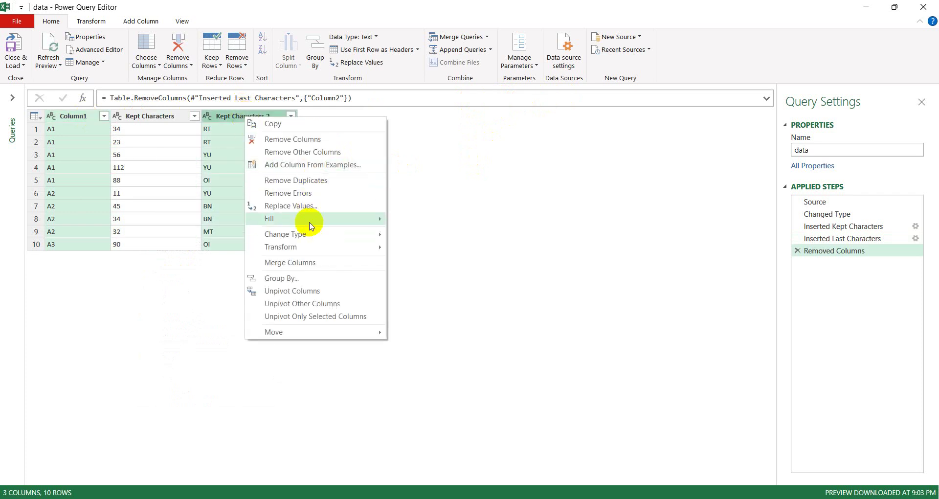
pyautogui.click(310, 280)
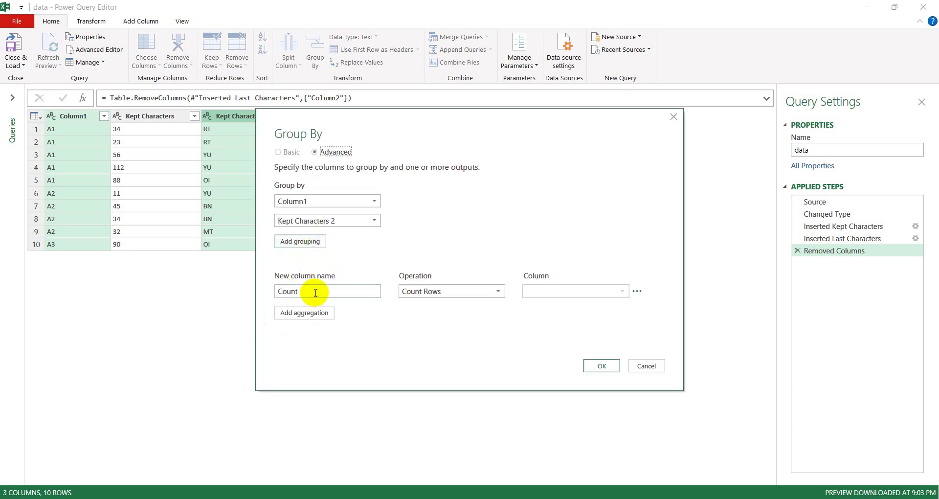
pyautogui.moveTo(316, 292); pyautogui.dragTo(253, 296)
pyautogui.write('Sum')
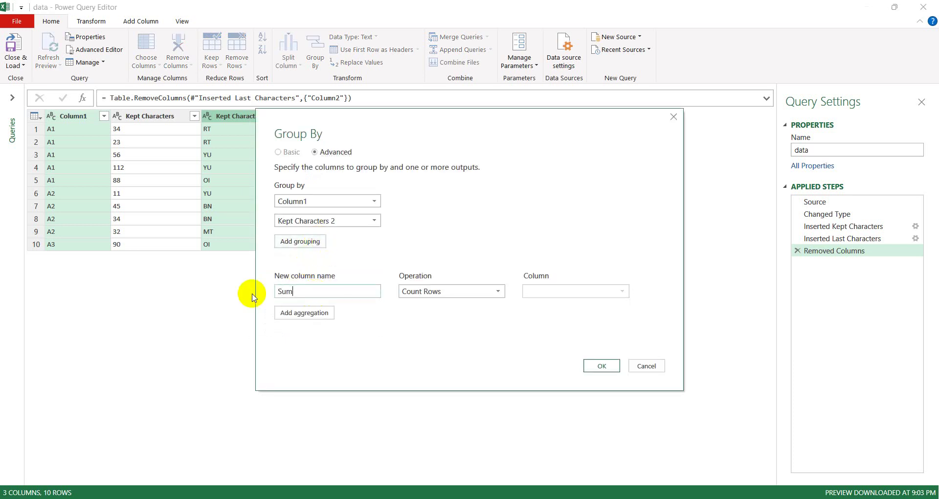
pyautogui.click(422, 292)
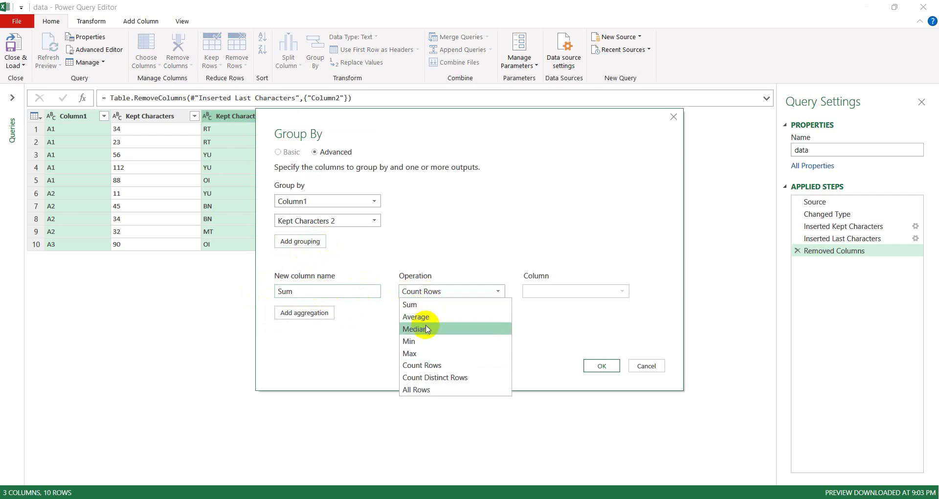
pyautogui.click(420, 307)
pyautogui.click(551, 292)
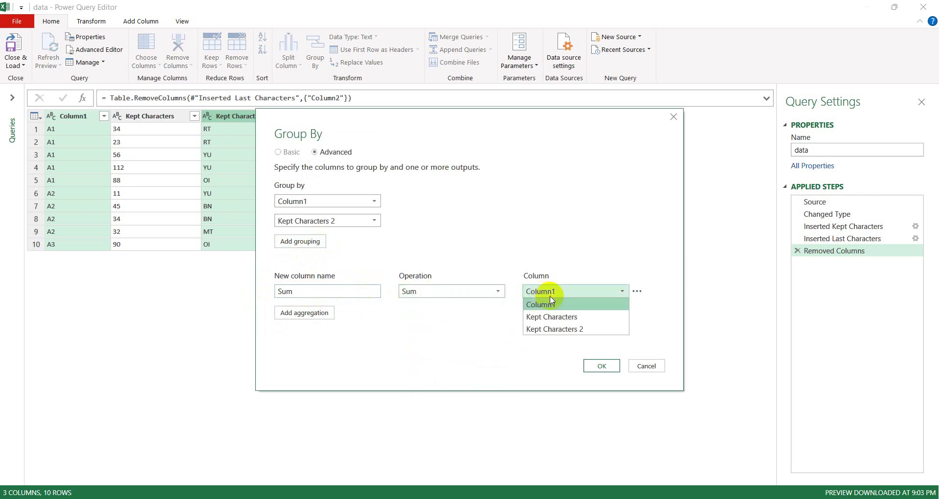
pyautogui.click(552, 317)
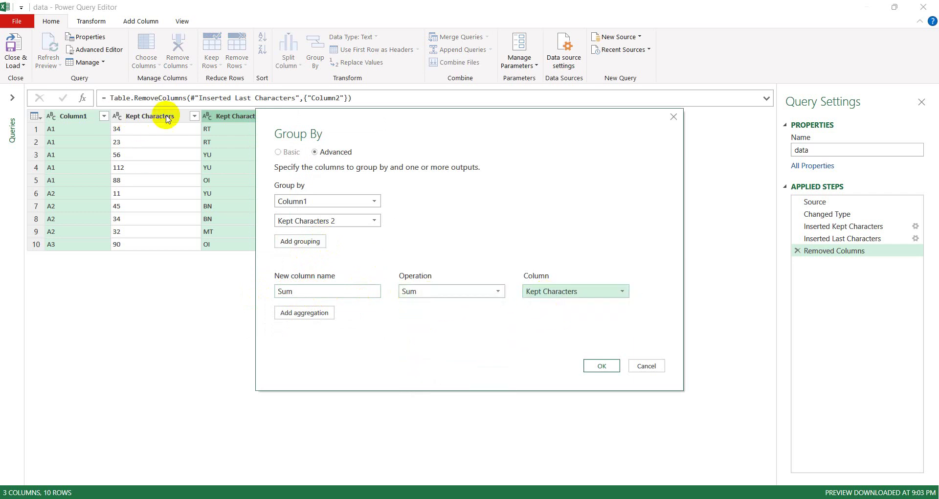
pyautogui.click(602, 368)
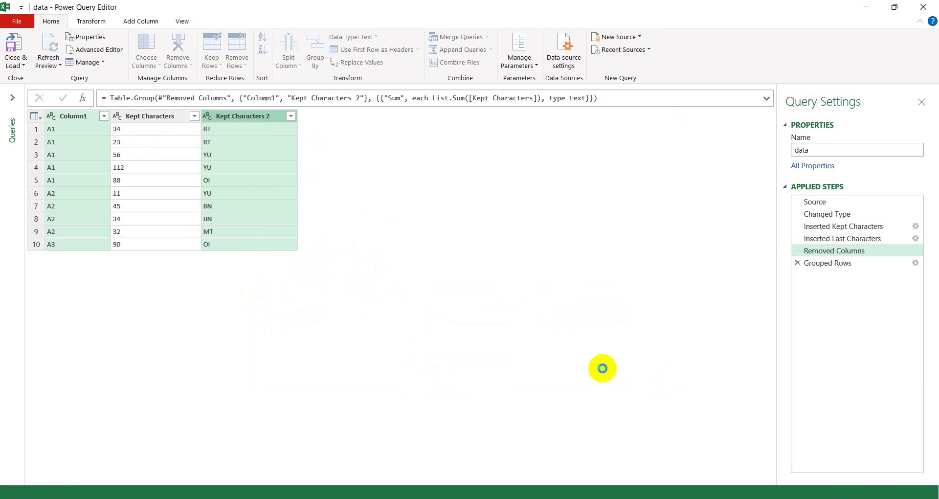
pyautogui.moveTo(827, 263)
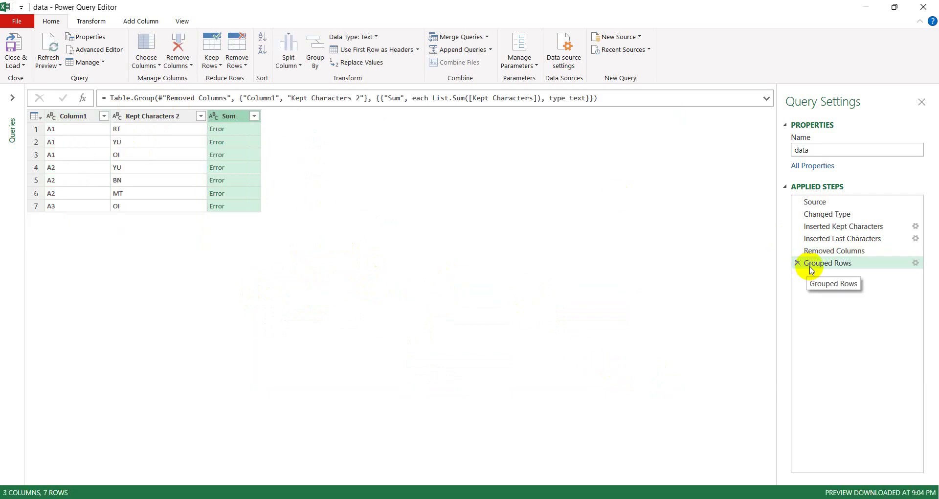
pyautogui.click(821, 253)
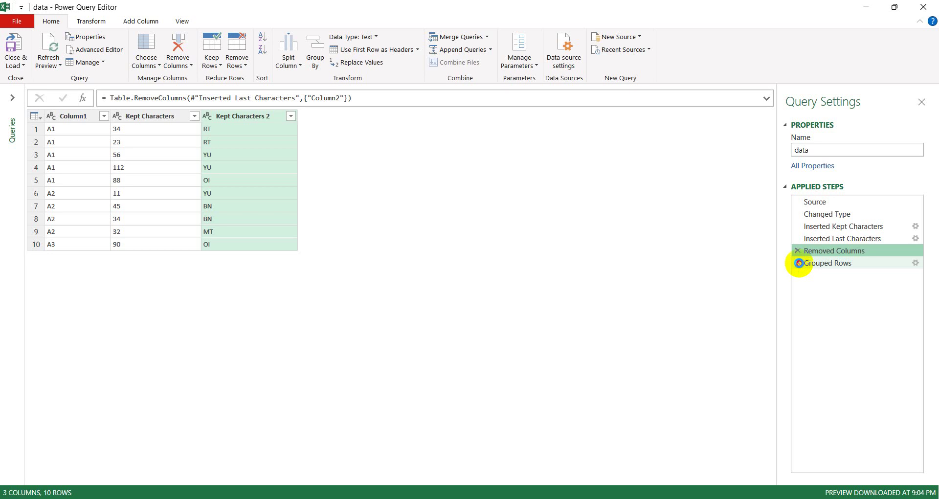
pyautogui.click(799, 263)
# Change Kept Characters to Whole Number and select Column1 with Kept Characters 2
pyautogui.click(117, 116)
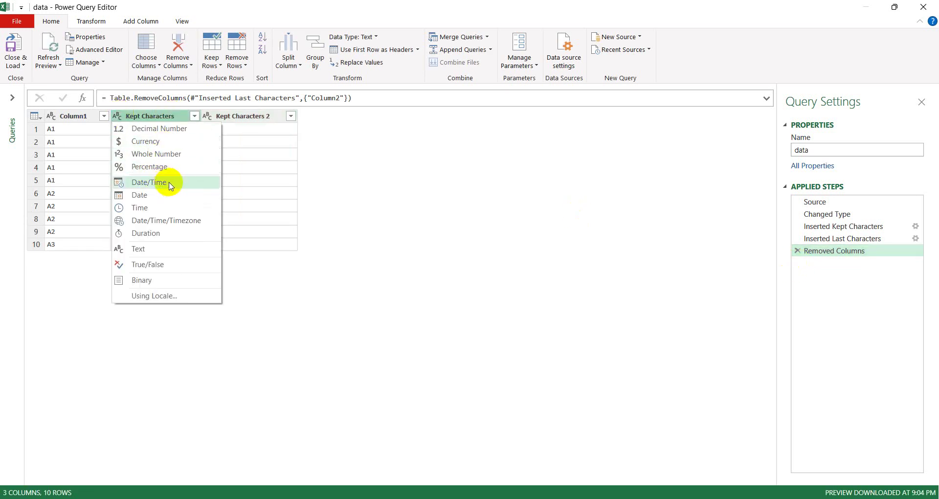
pyautogui.click(166, 154)
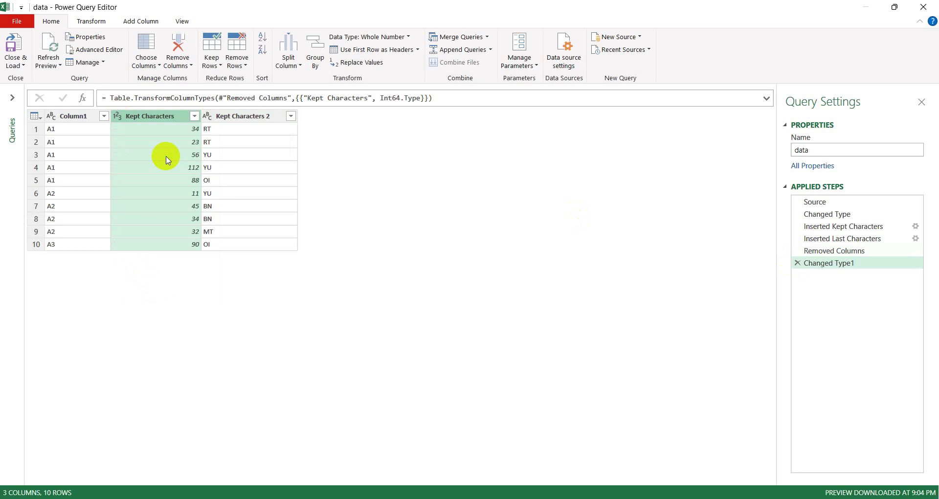
pyautogui.click(95, 117)
pyautogui.keyDown('ctrl'); pyautogui.click(225, 117); pyautogui.keyUp('ctrl')
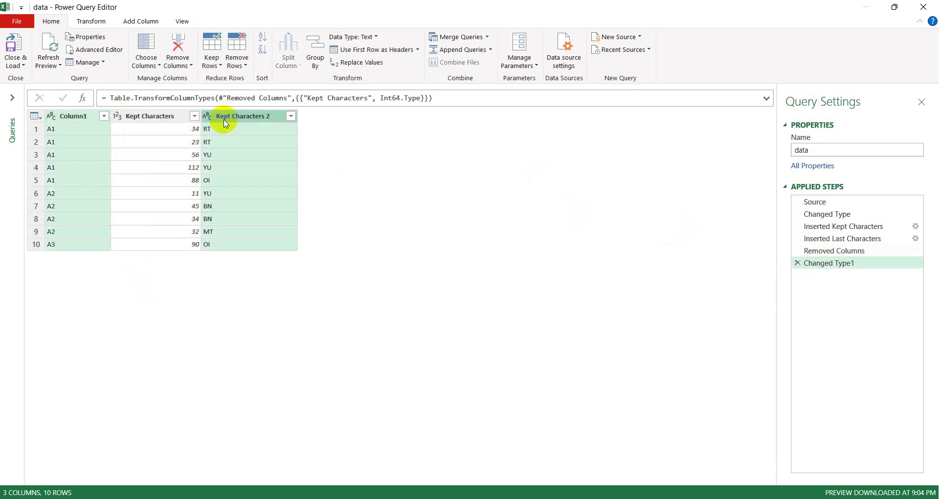
pyautogui.rightClick(226, 121)
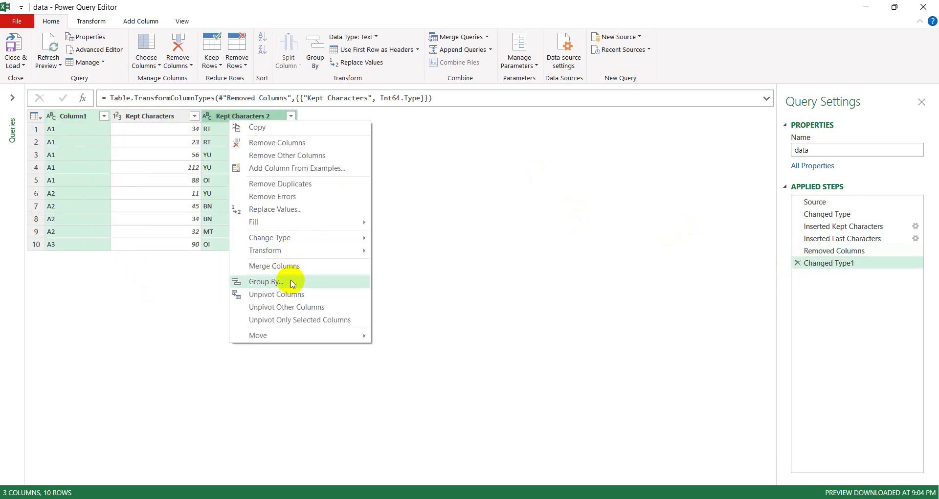
# Group by Column1 and Kept Characters 2, adding a 'sum' column that sums Kept Characters
pyautogui.click(292, 282)
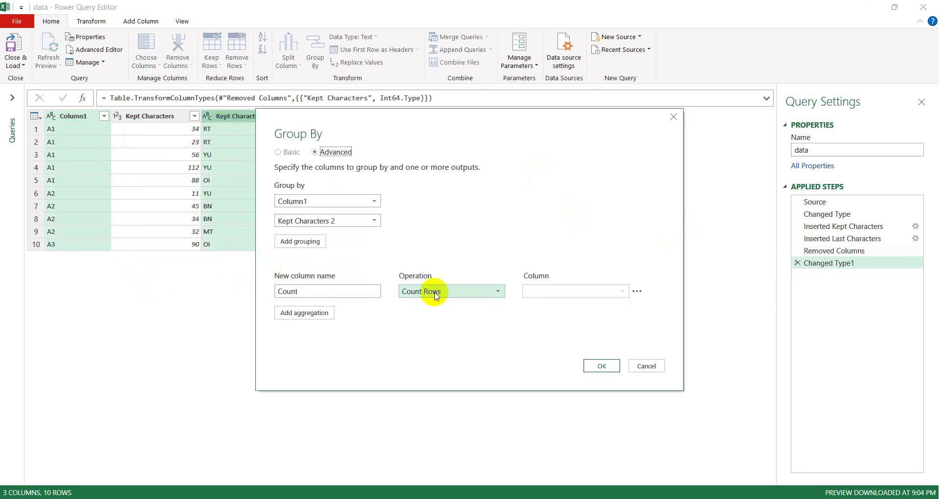
pyautogui.doubleClick(362, 291)
pyautogui.write('um')
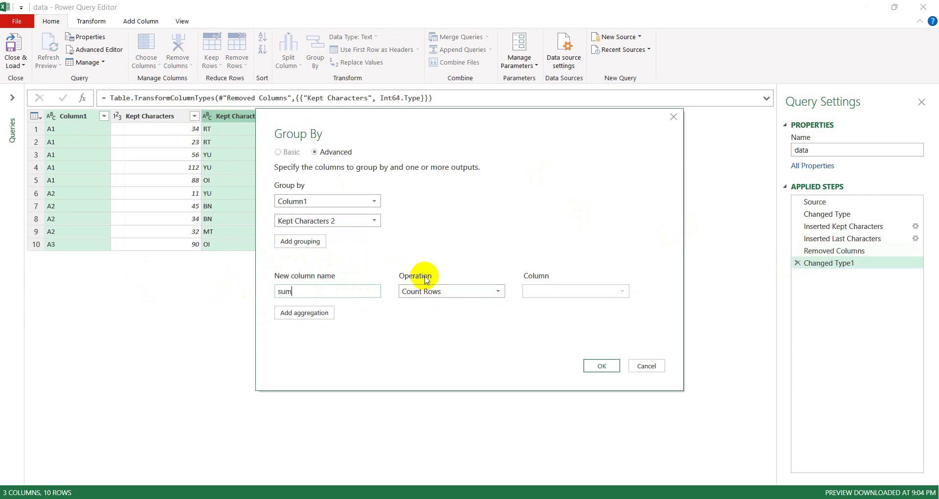
pyautogui.click(430, 291)
pyautogui.click(438, 303)
pyautogui.click(542, 292)
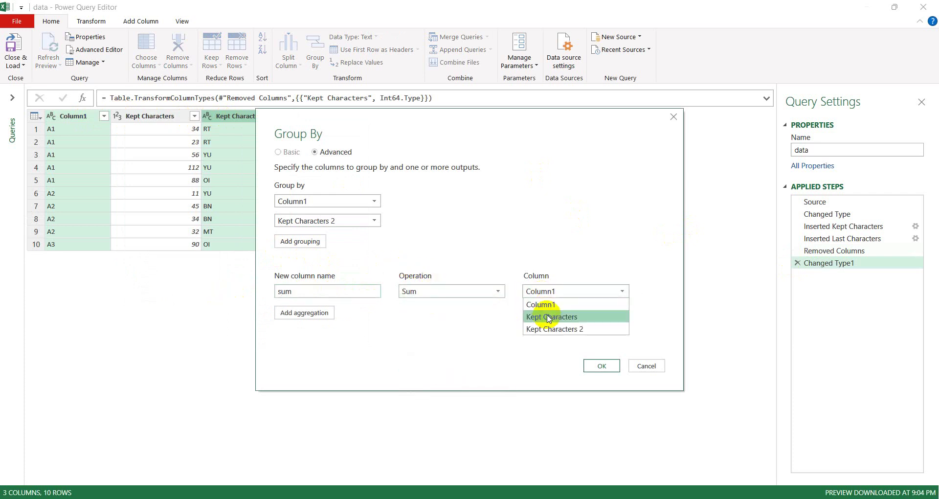
pyautogui.click(542, 315)
pyautogui.click(602, 366)
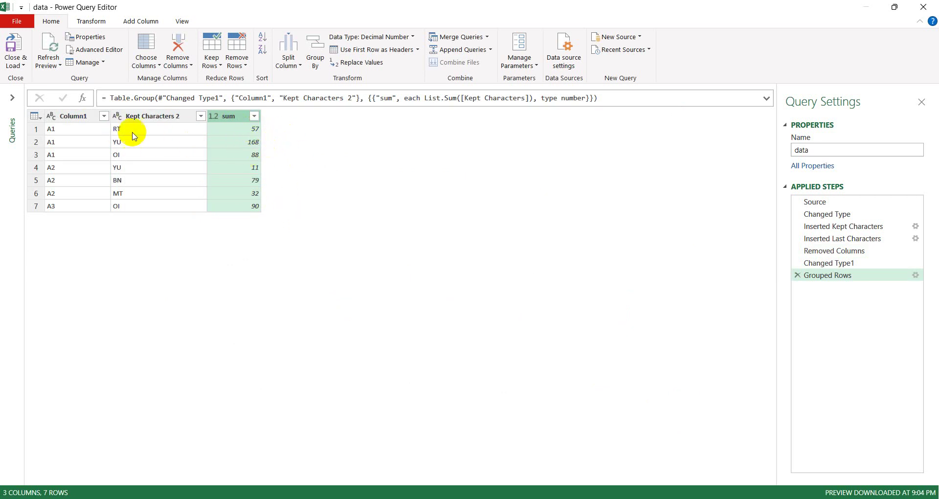
# Merge sum and Kept Characters 2, with no separator, into a Merged column like 57RT
pyautogui.click(179, 118)
pyautogui.keyDown('ctrl'); pyautogui.click(232, 118); pyautogui.keyUp('ctrl')
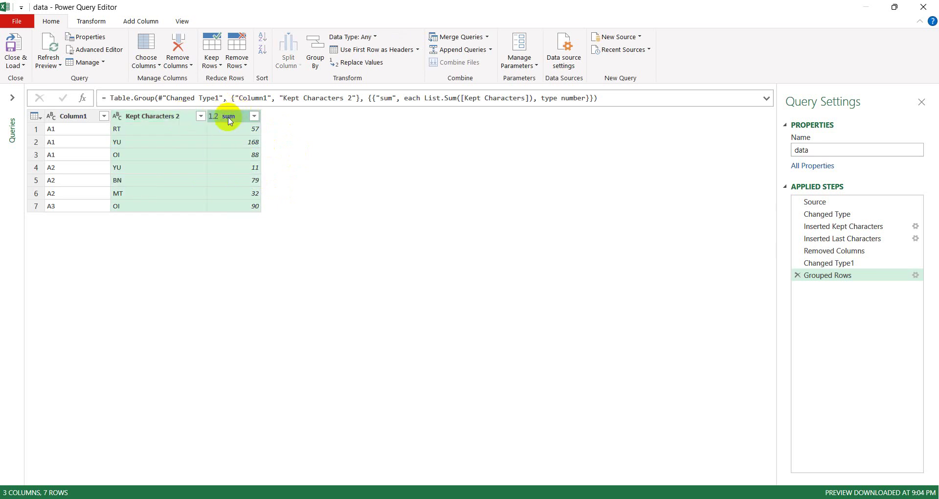
pyautogui.click(230, 120)
pyautogui.keyDown('ctrl'); pyautogui.click(175, 120); pyautogui.keyUp('ctrl')
pyautogui.rightClick(175, 122)
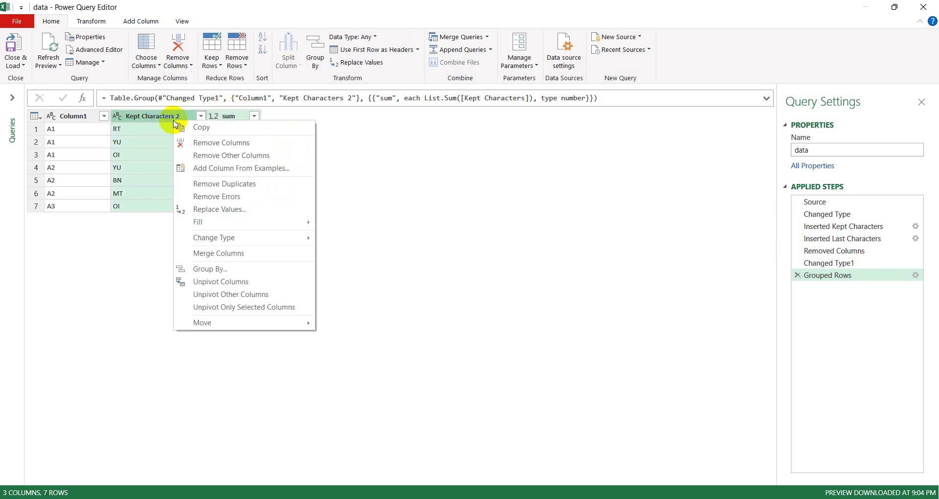
pyautogui.click(233, 253)
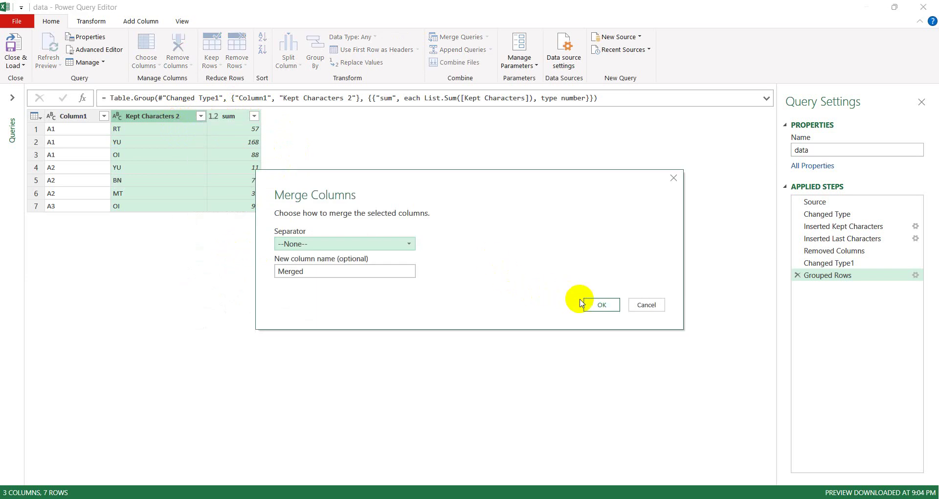
pyautogui.click(602, 305)
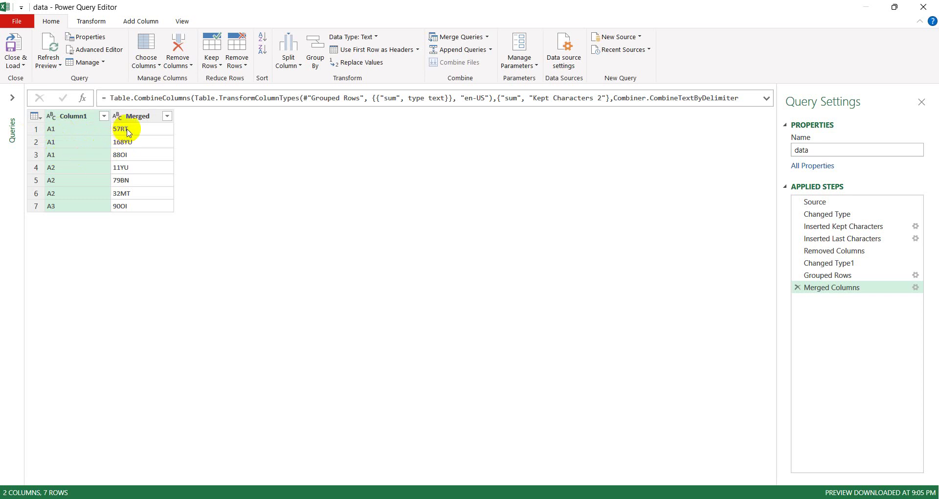
# Group rows by Column1 with the All Rows operation into a Count column
pyautogui.rightClick(75, 116)
pyautogui.click(133, 290)
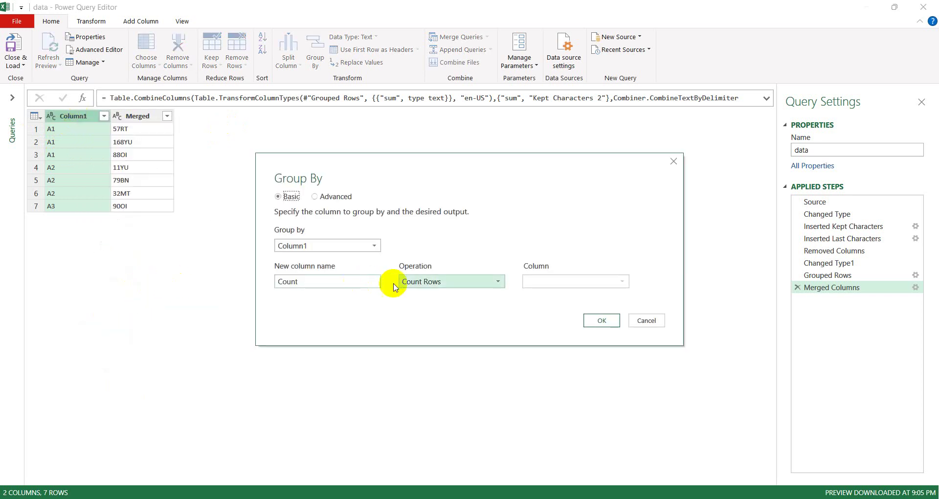
pyautogui.click(445, 286)
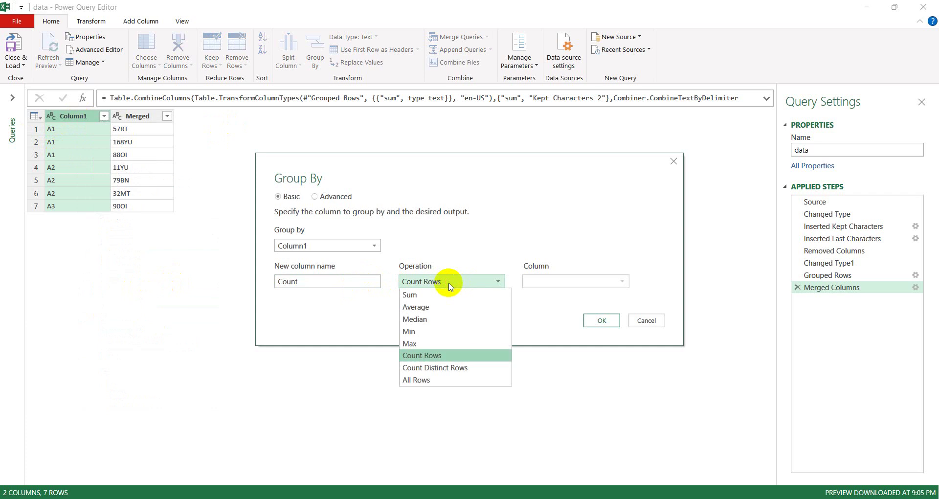
pyautogui.click(419, 379)
pyautogui.click(335, 284)
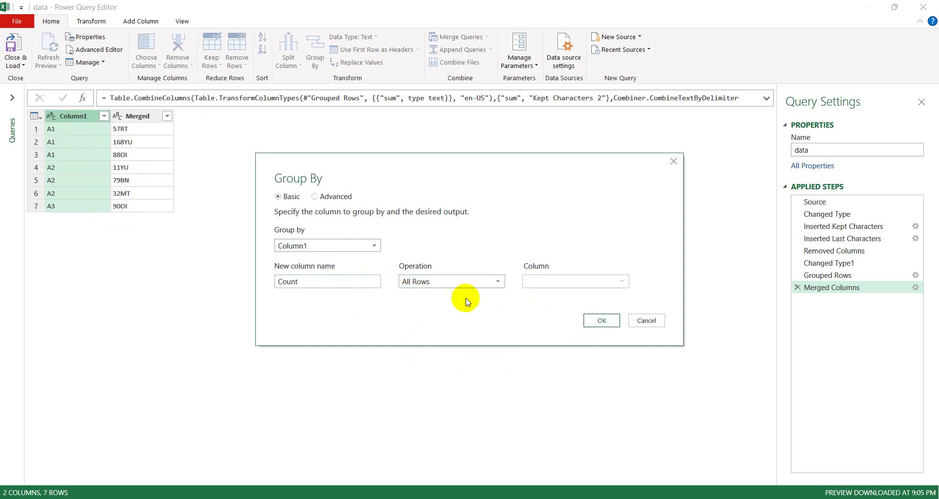
pyautogui.click(601, 320)
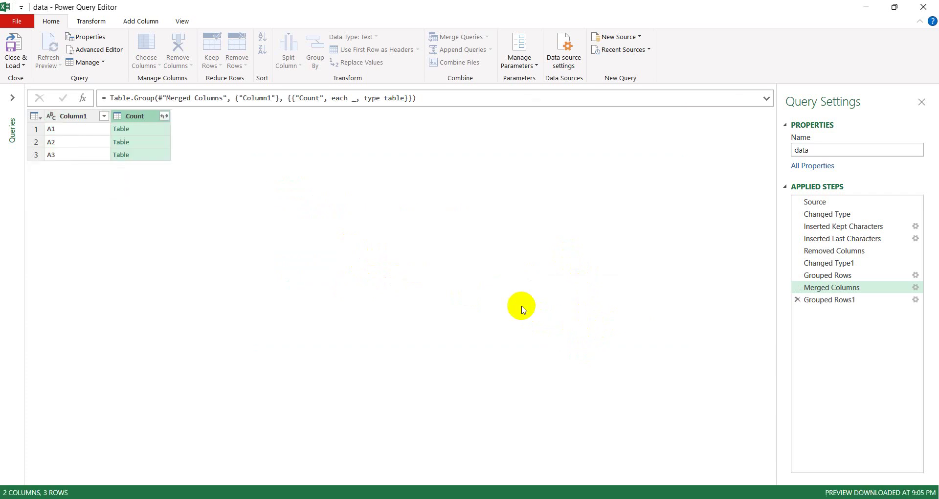
# Preview the nested table of merged codes for A1
pyautogui.click(123, 131)
pyautogui.rightClick(126, 130)
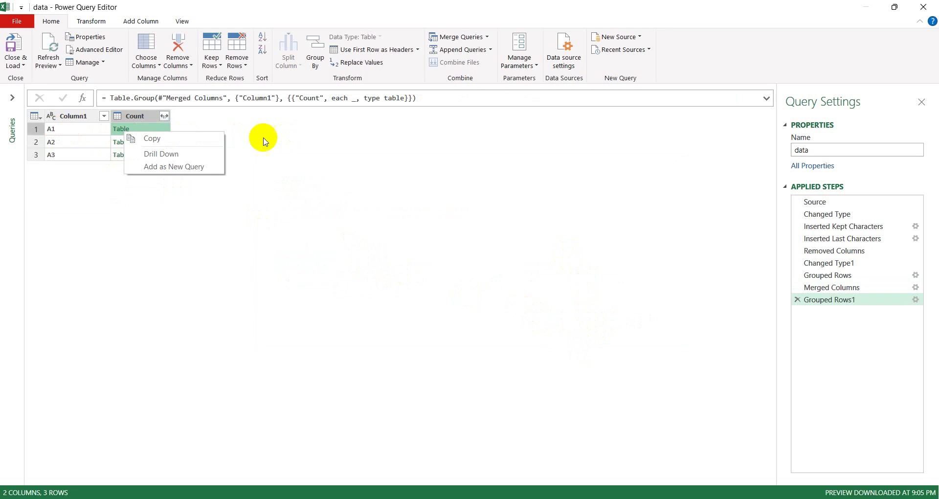
pyautogui.click(277, 137)
pyautogui.click(126, 129)
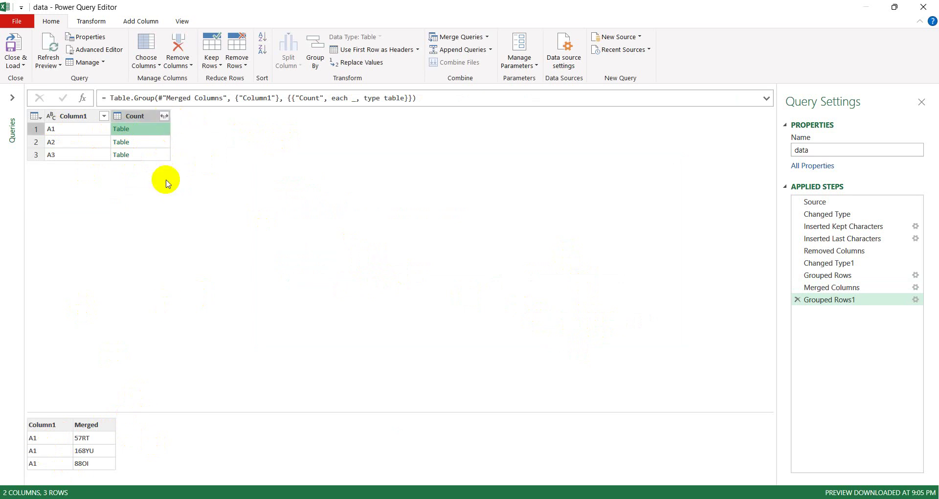
# Expand the Count tables without column prefixes, then delete the Expanded Count step
pyautogui.click(165, 116)
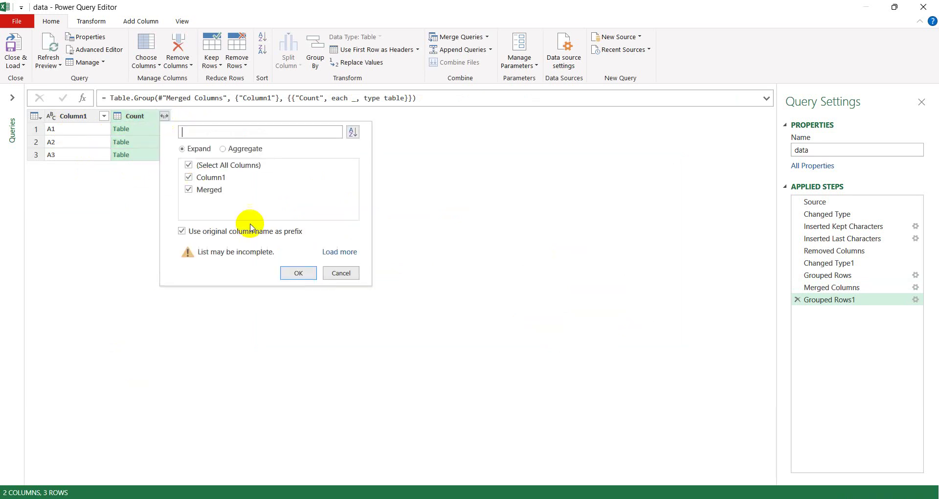
pyautogui.click(182, 231)
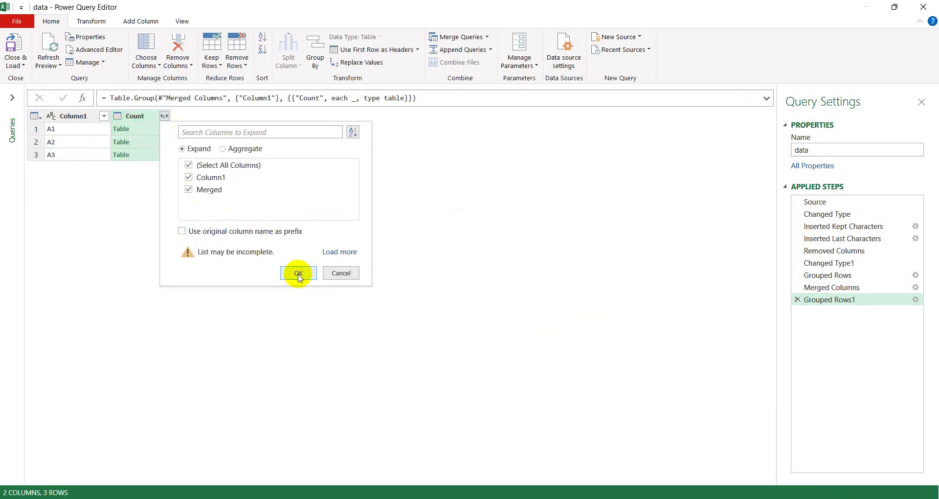
pyautogui.click(299, 274)
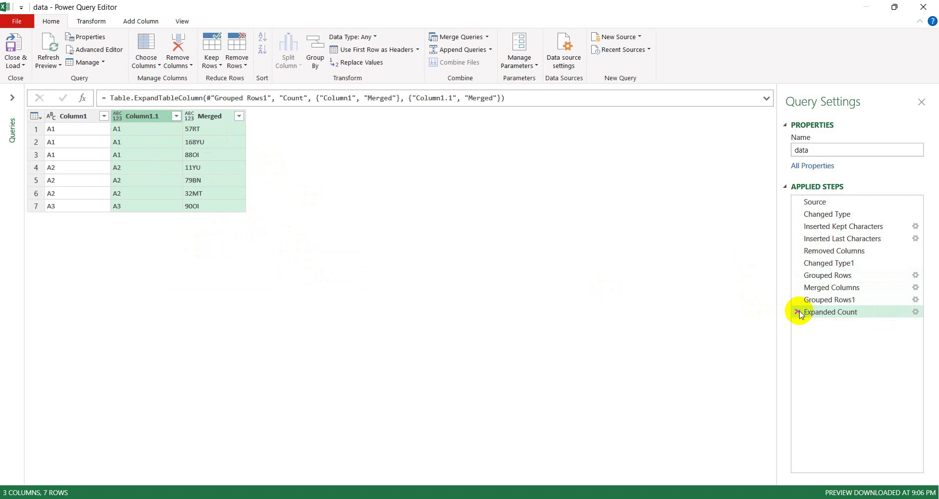
pyautogui.click(798, 312)
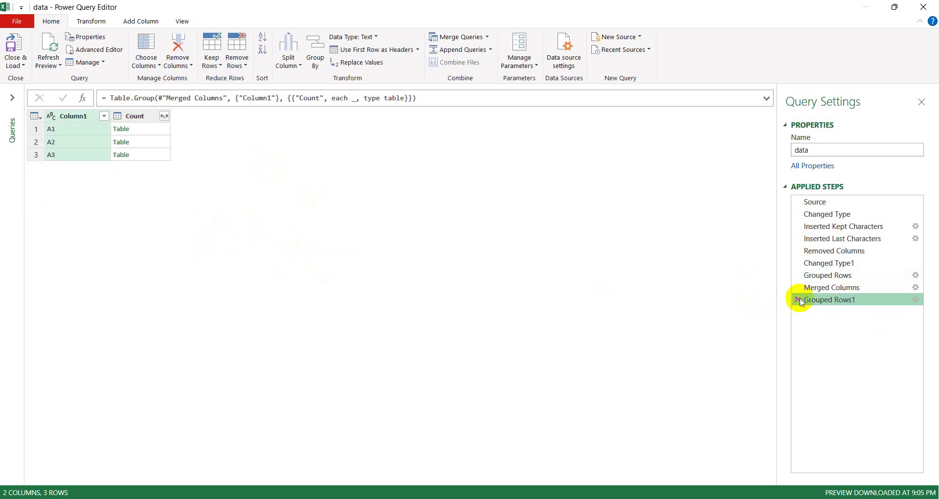
# Select Count and start a new Custom Column formula
pyautogui.click(130, 116)
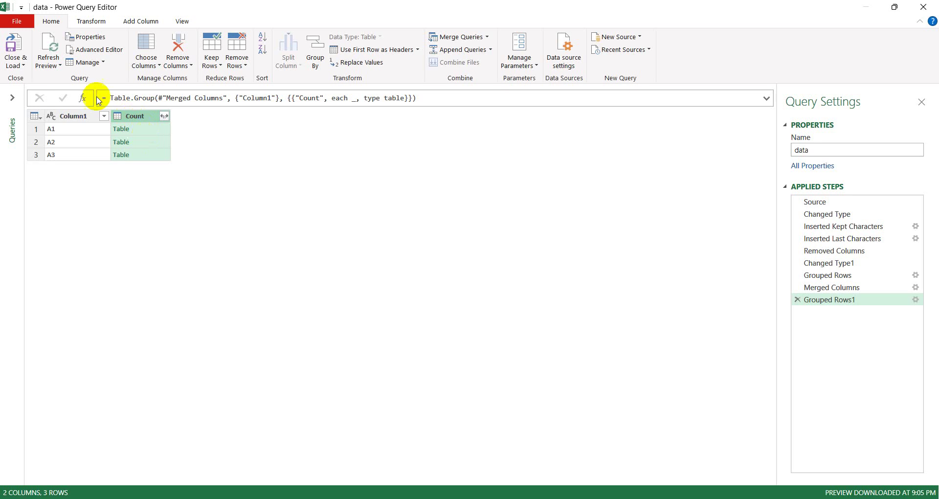
pyautogui.click(141, 21)
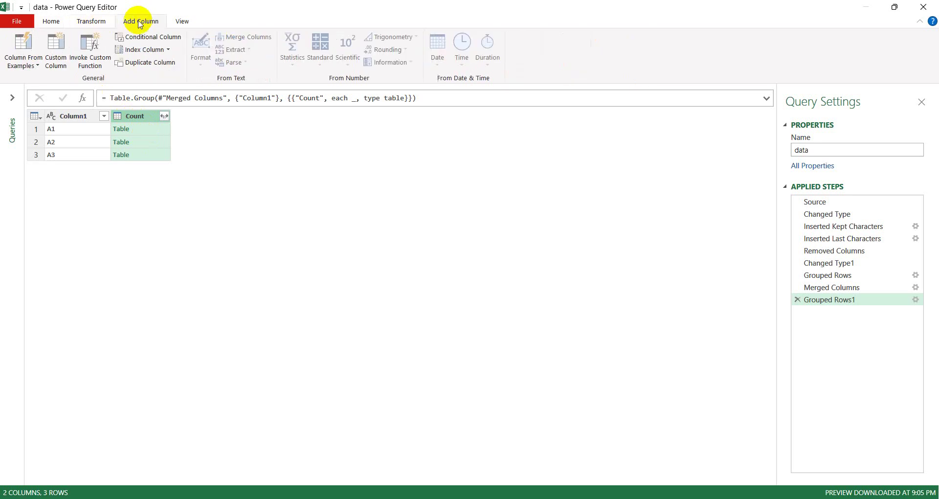
pyautogui.click(53, 68)
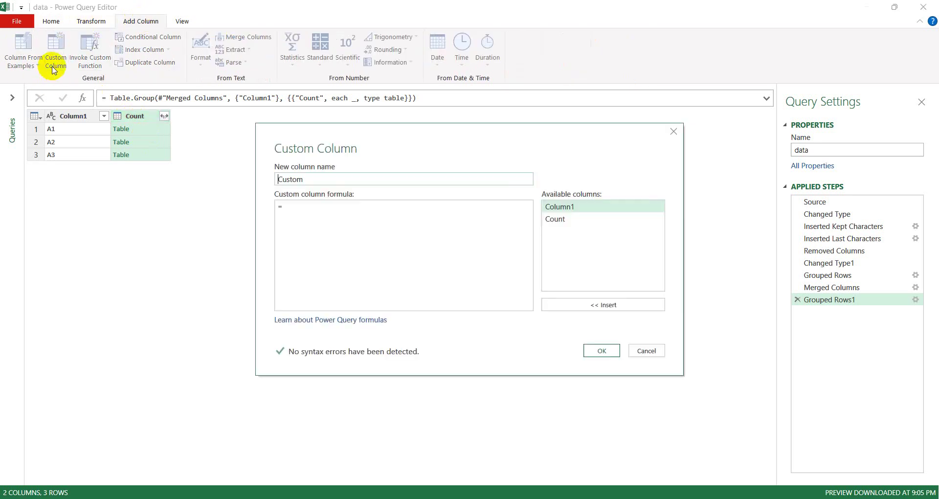
pyautogui.click(297, 202)
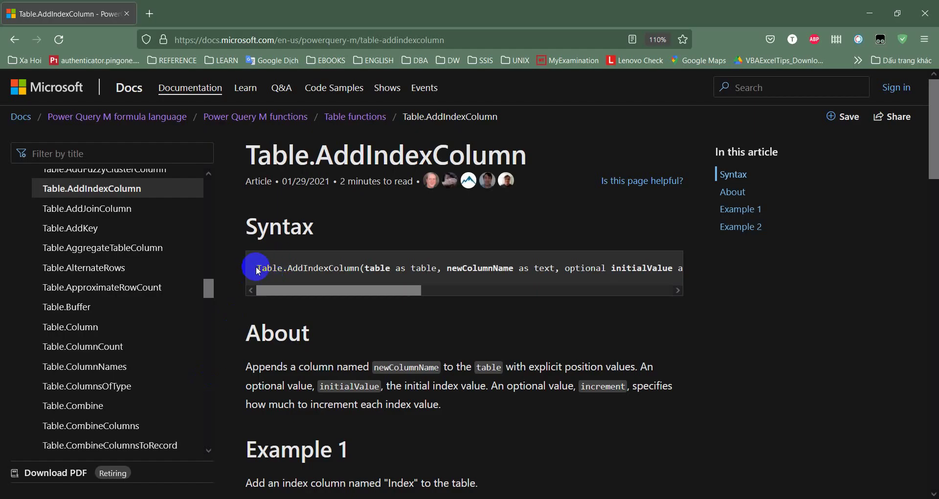
# Select the full Table.AddIndexColumn syntax line in the docs code box
pyautogui.moveTo(258, 267); pyautogui.dragTo(646, 268)
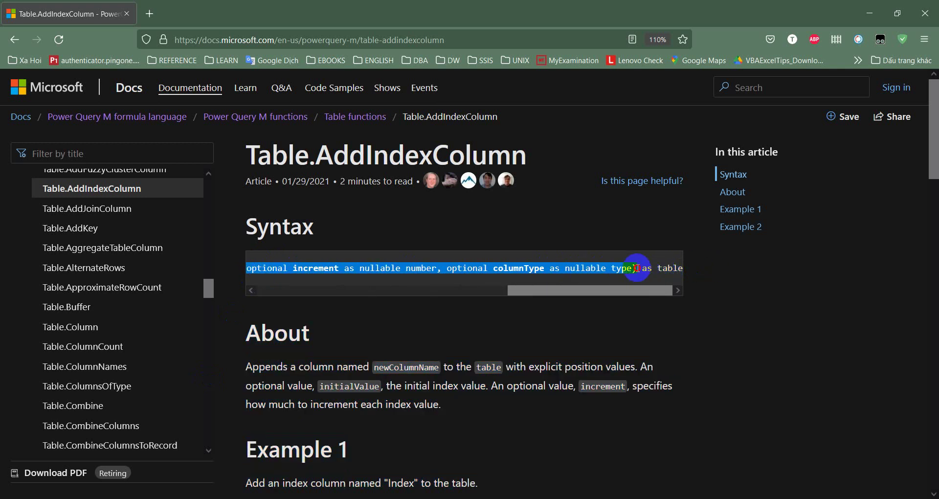
# Paste the Table.AddIndexColumn syntax and use [Count] as the table argument
pyautogui.click(869, 13)
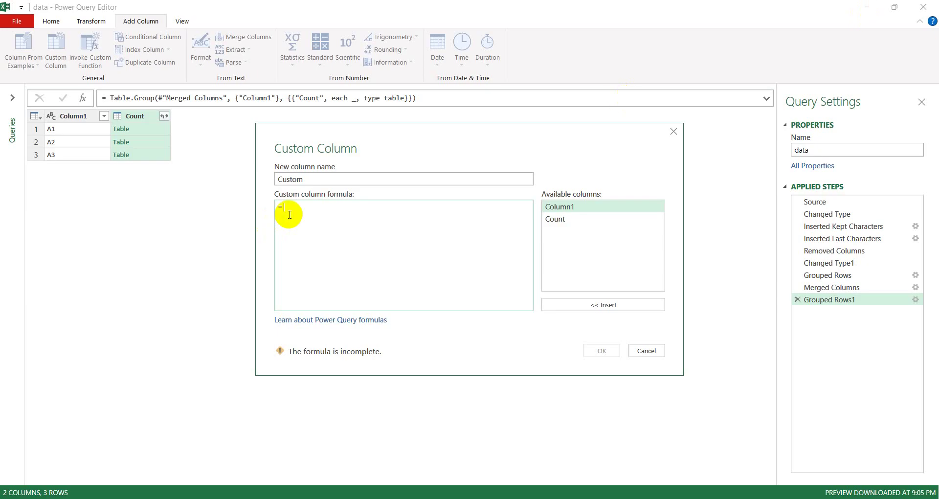
pyautogui.click(319, 208)
pyautogui.write('Table.AddIndexColumn(table as table, newColumnName as text, optional initialValue as nullable number, optional increment as nullable number, optional columnType as nullable type)')
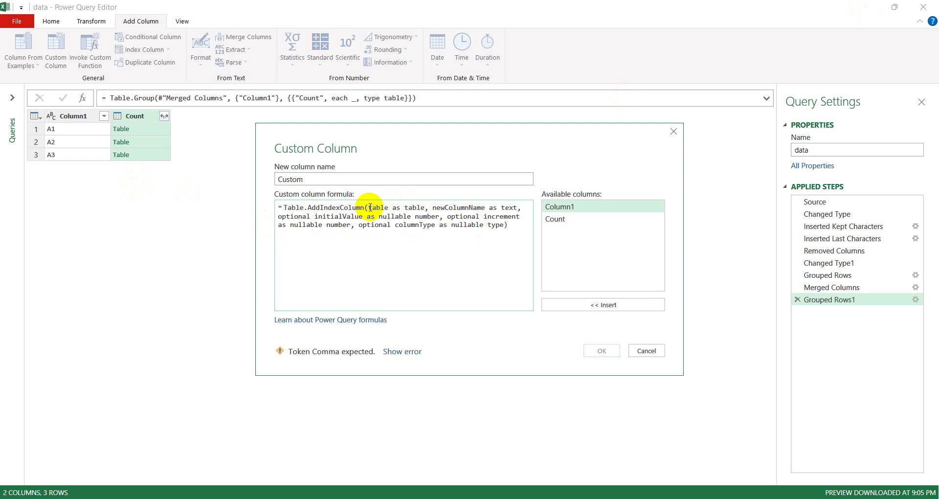
pyautogui.moveTo(370, 207); pyautogui.dragTo(426, 208)
pyautogui.press('BackSpace')
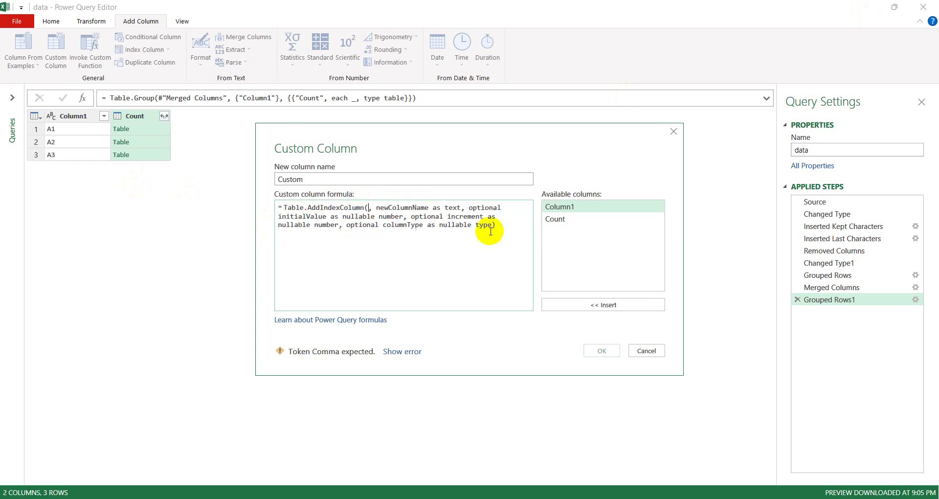
pyautogui.doubleClick(551, 220)
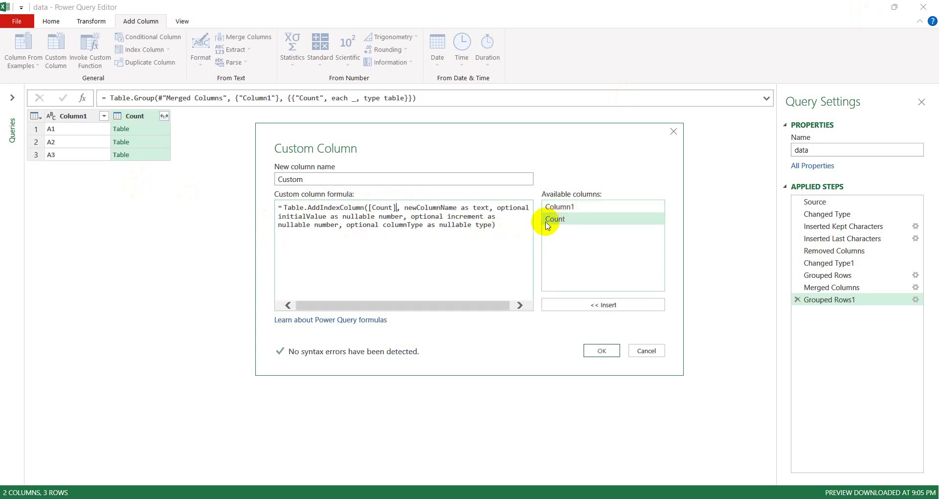
# Fill in the initial value and increment arguments as 1 and 1
pyautogui.doubleClick(406, 207)
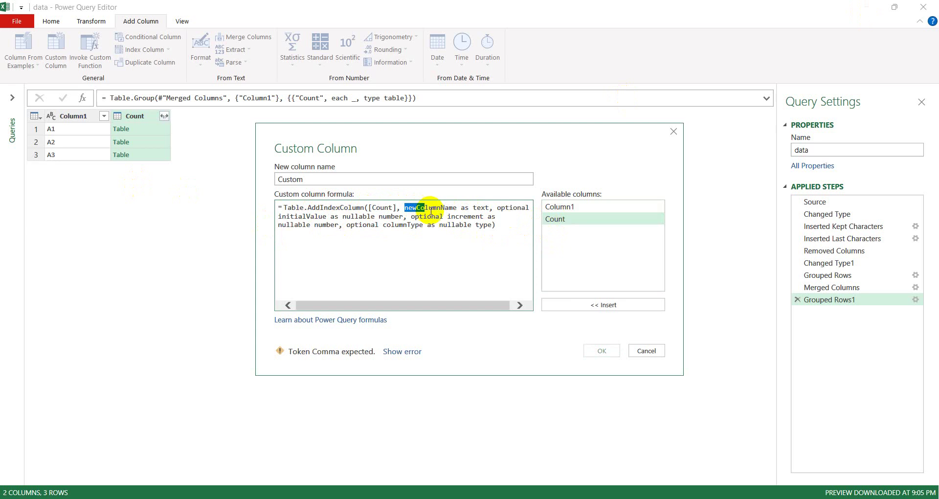
pyautogui.moveTo(461, 207)
pyautogui.mouseDown()
pyautogui.moveTo(483, 208)
pyautogui.moveTo(341, 220)
pyautogui.moveTo(404, 219)
pyautogui.mouseUp()
pyautogui.press('Delete')
pyautogui.write('1,')
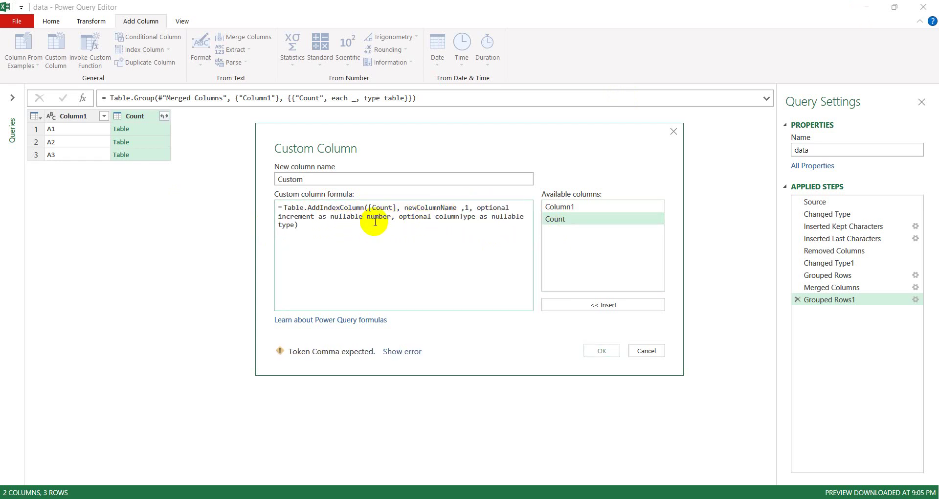
pyautogui.moveTo(477, 208); pyautogui.dragTo(390, 218)
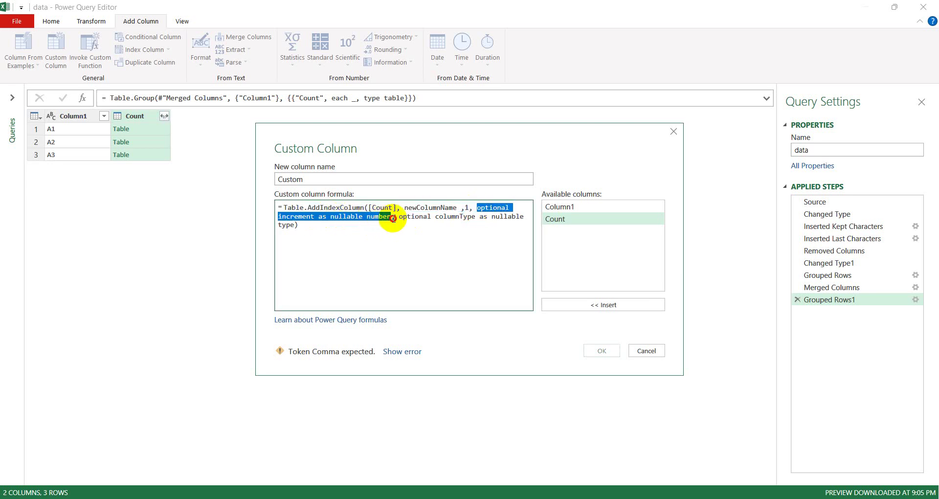
pyautogui.write('1,')
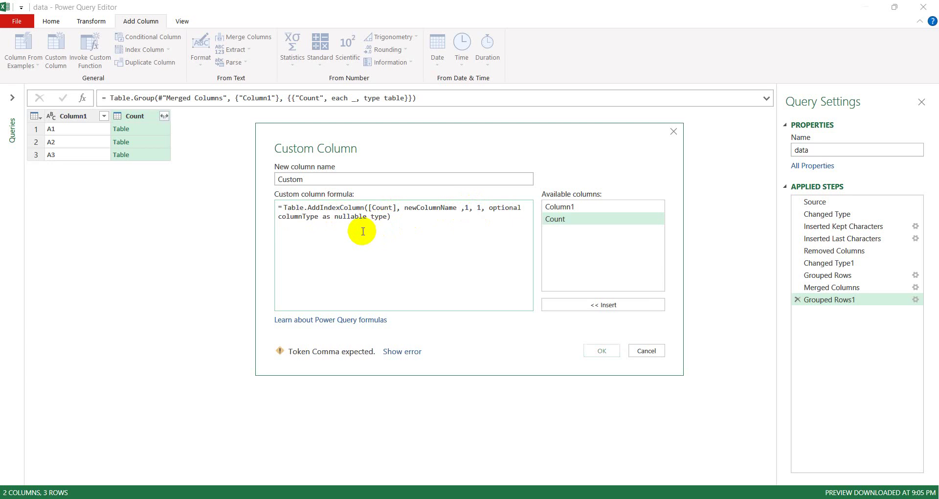
# Replace the column type placeholder with typeText and create the custom column
pyautogui.moveTo(489, 208); pyautogui.dragTo(386, 226)
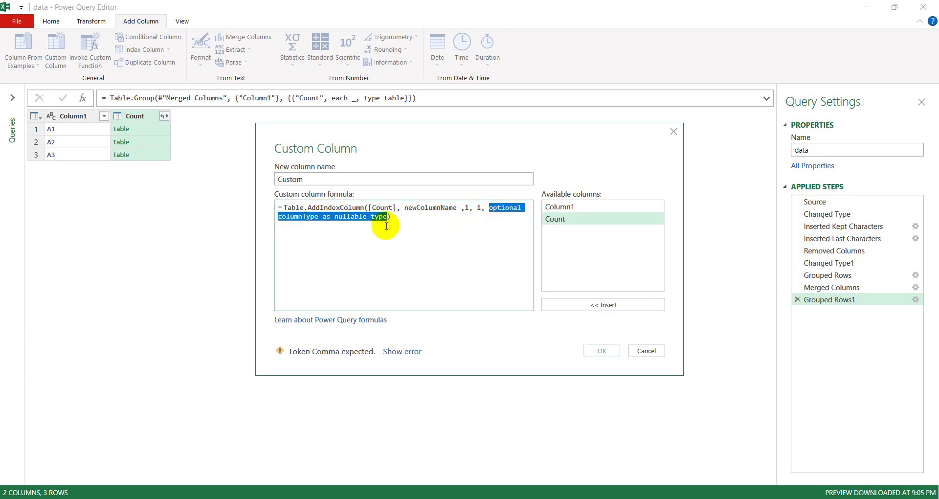
pyautogui.press('BackSpace')
pyautogui.press('BackSpace')
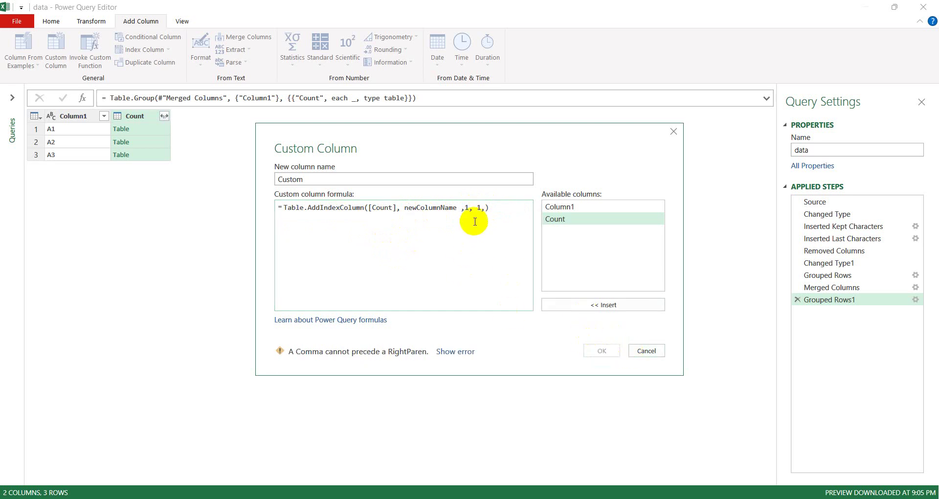
pyautogui.click(502, 210)
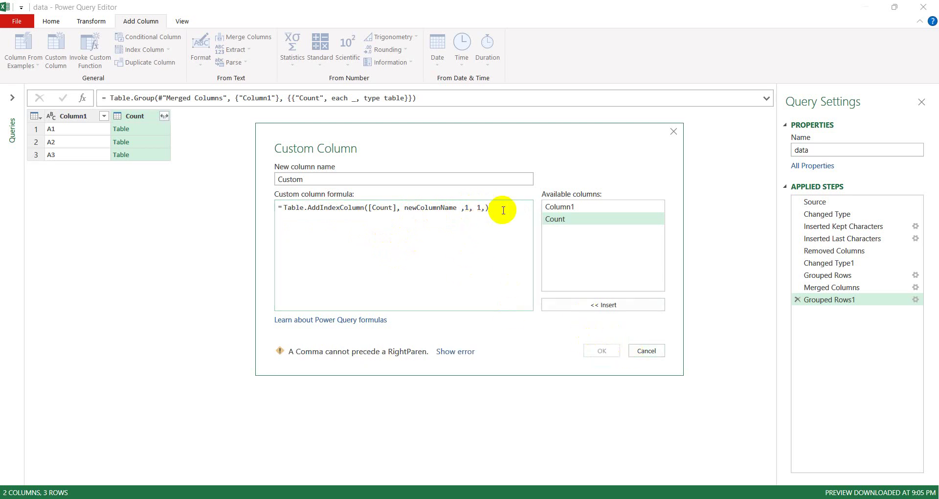
pyautogui.click(486, 207)
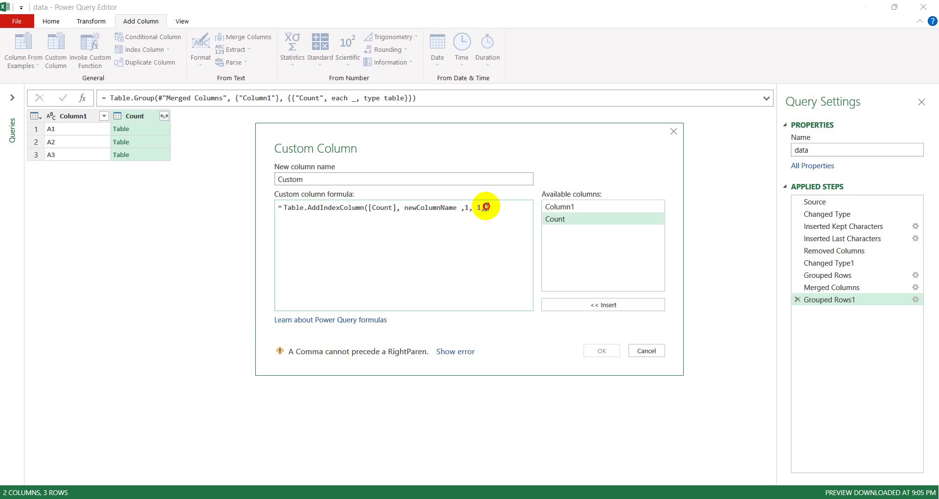
pyautogui.write('type')
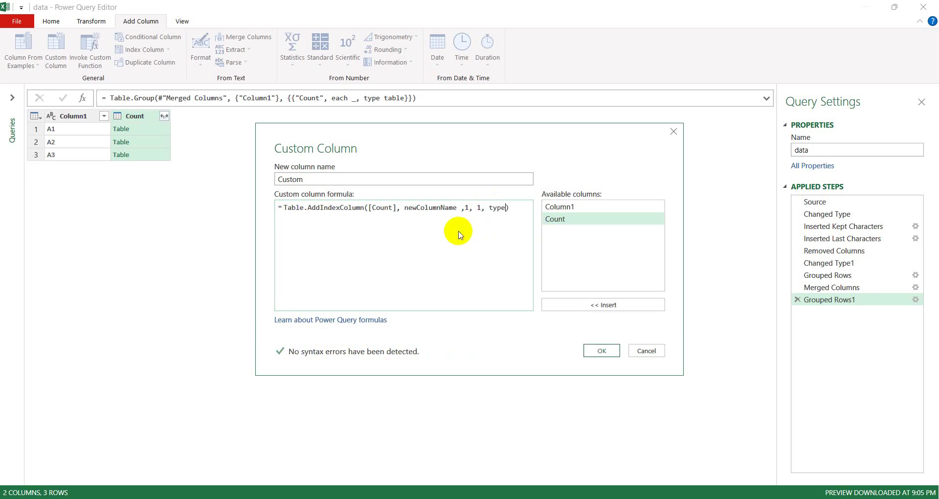
pyautogui.write('Text')
pyautogui.click(602, 350)
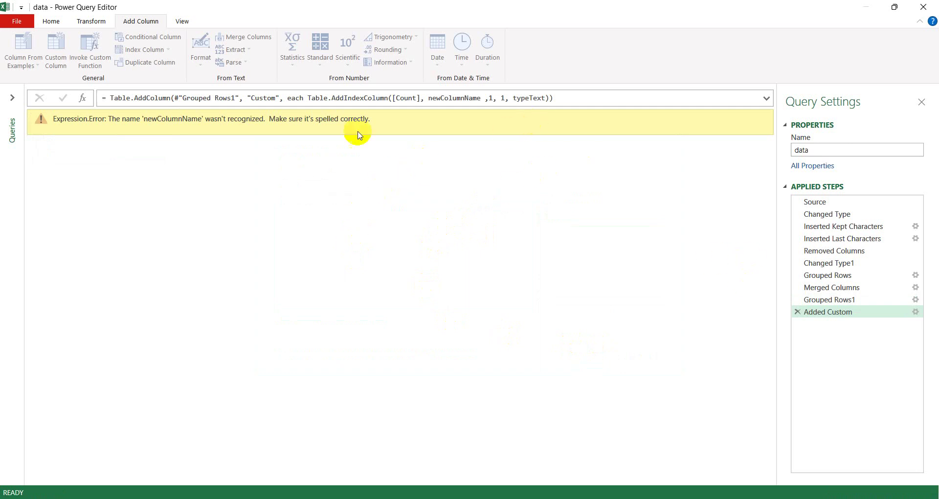
# In the Advanced Editor, correct typeText to 'type text' and recheck the Added Custom step
pyautogui.click(51, 21)
pyautogui.click(91, 49)
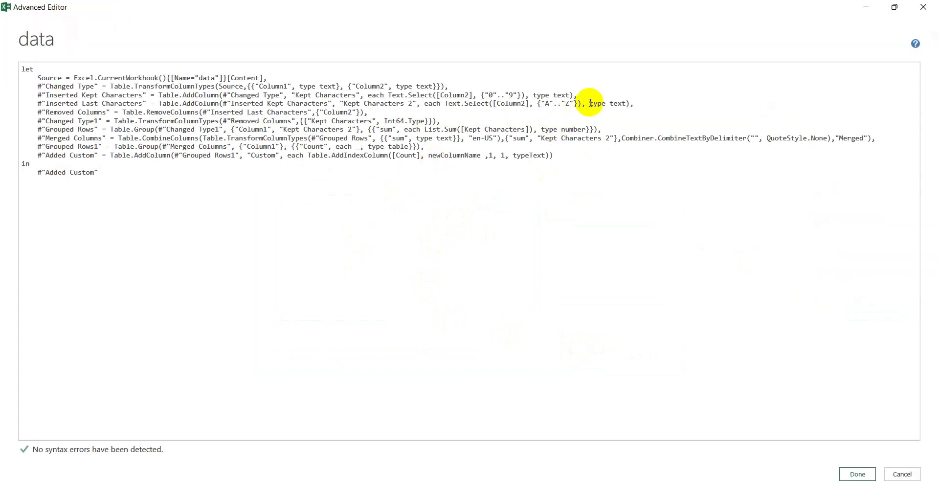
pyautogui.moveTo(590, 103); pyautogui.dragTo(633, 105)
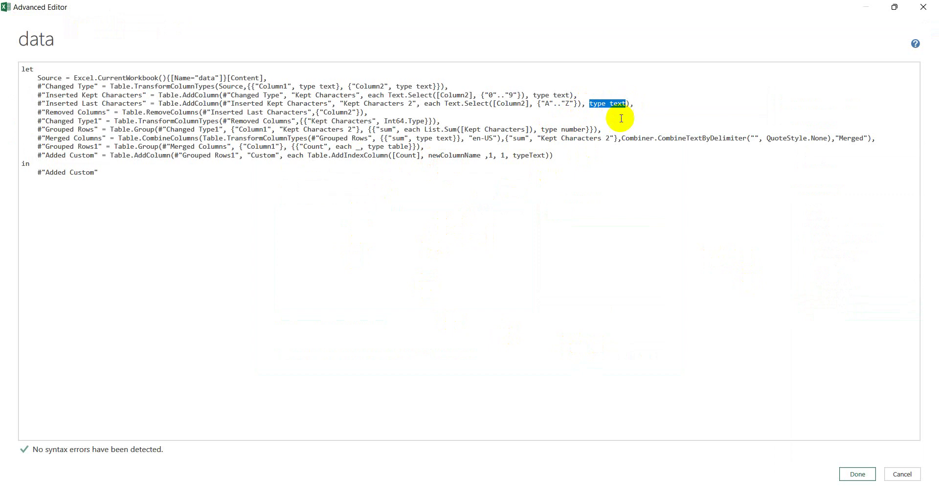
pyautogui.moveTo(514, 155); pyautogui.dragTo(544, 155)
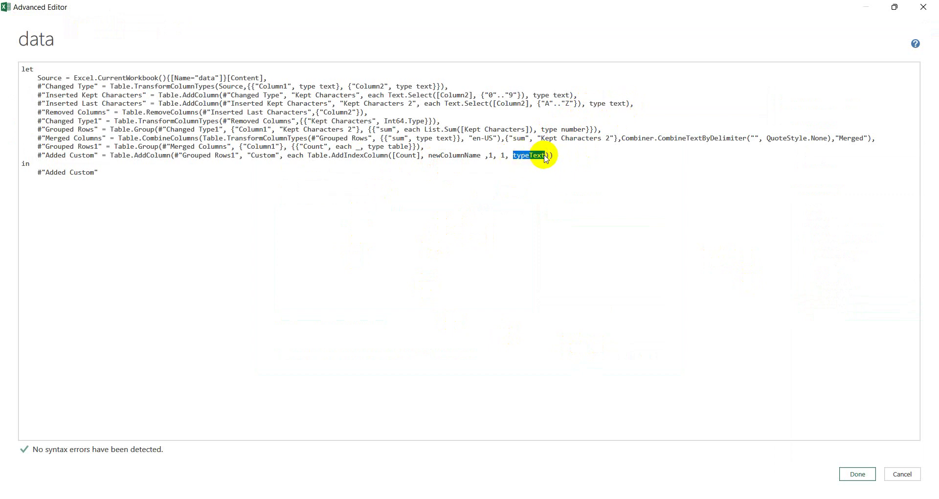
pyautogui.write('type text')
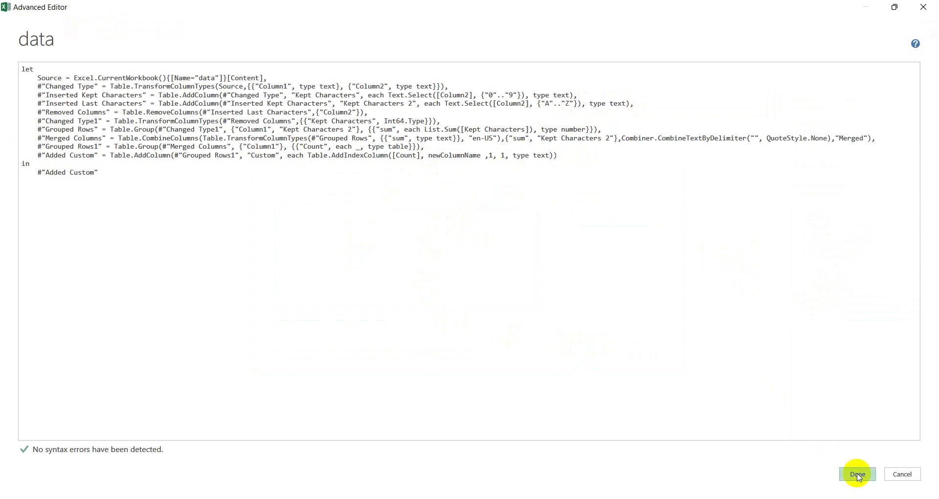
pyautogui.click(857, 474)
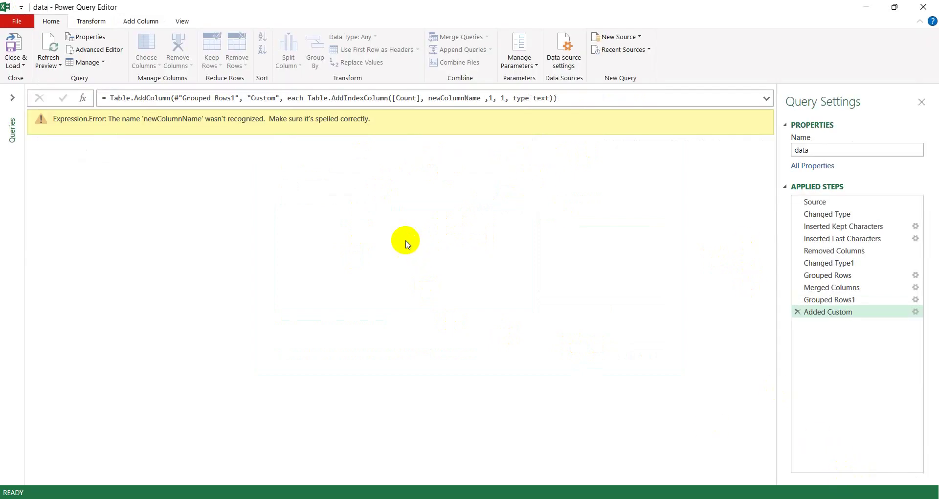
pyautogui.click(836, 300)
pyautogui.click(826, 313)
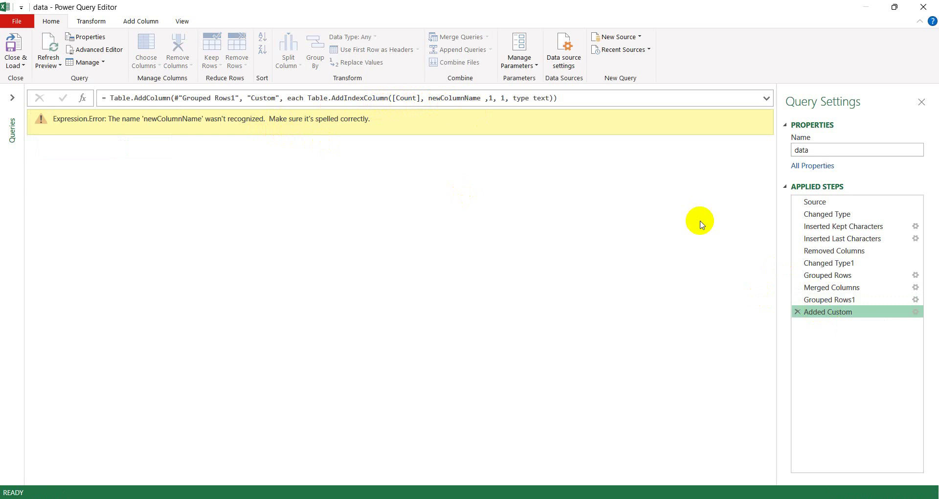
# Wrap newColumnName in double quotes in the query code and save
pyautogui.click(96, 52)
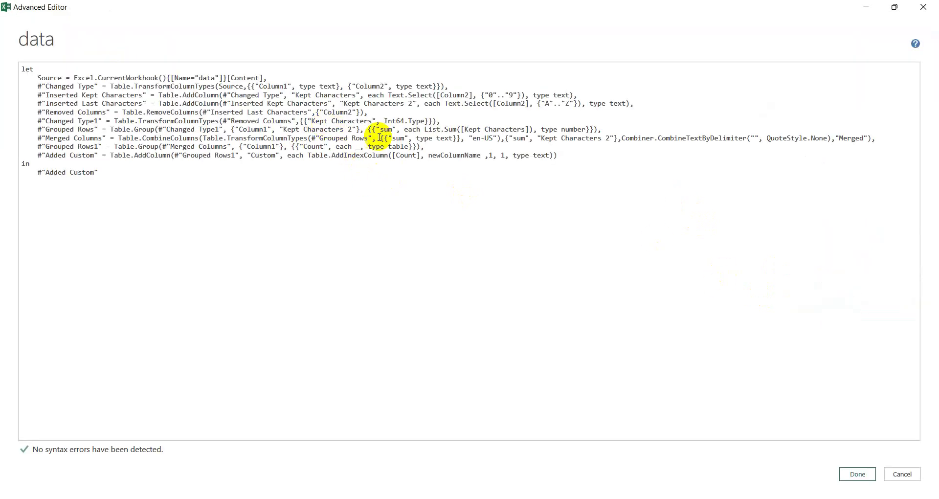
pyautogui.click(429, 156)
pyautogui.write('"')
pyautogui.click(484, 156)
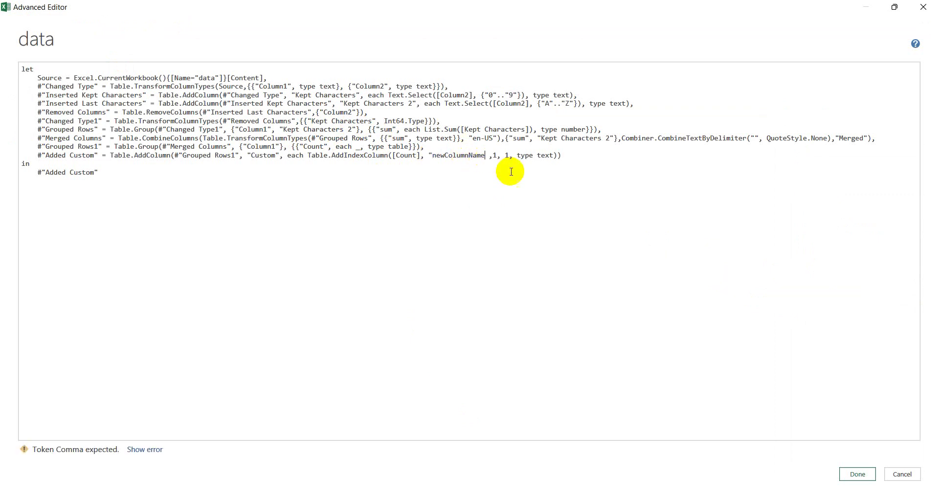
pyautogui.write('"')
pyautogui.click(858, 474)
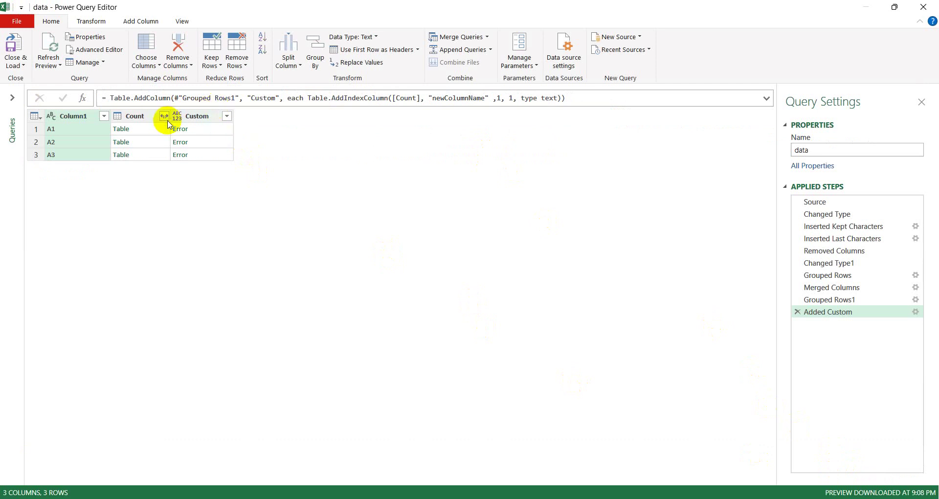
# Inspect the code again, drill into A1's Custom error, then delete the drill-down step
pyautogui.click(95, 50)
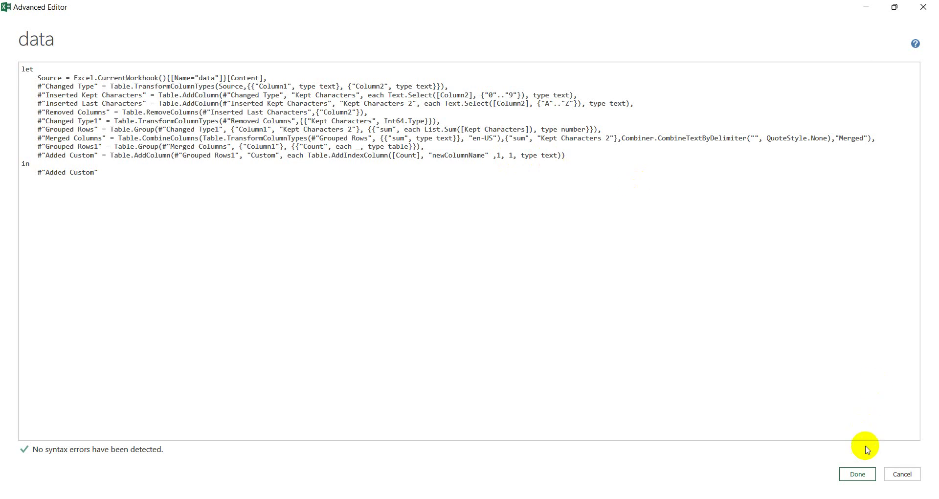
pyautogui.click(858, 474)
pyautogui.click(180, 129)
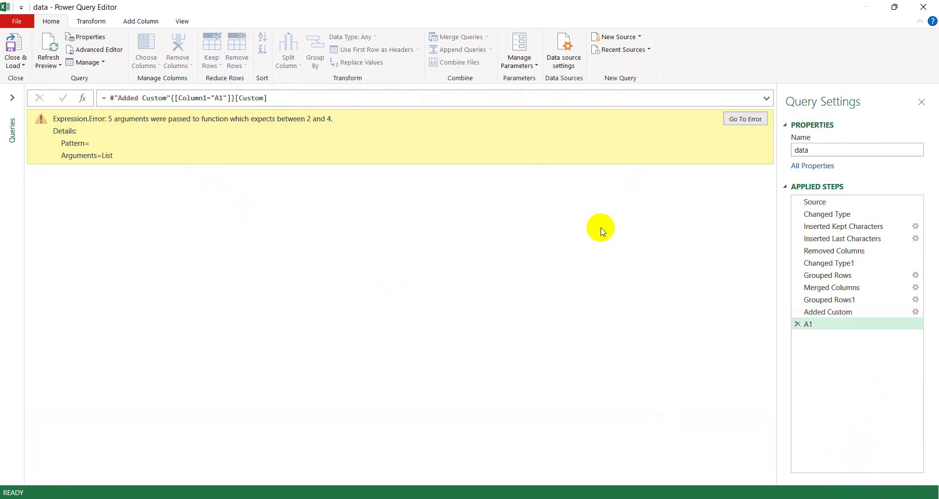
pyautogui.click(797, 325)
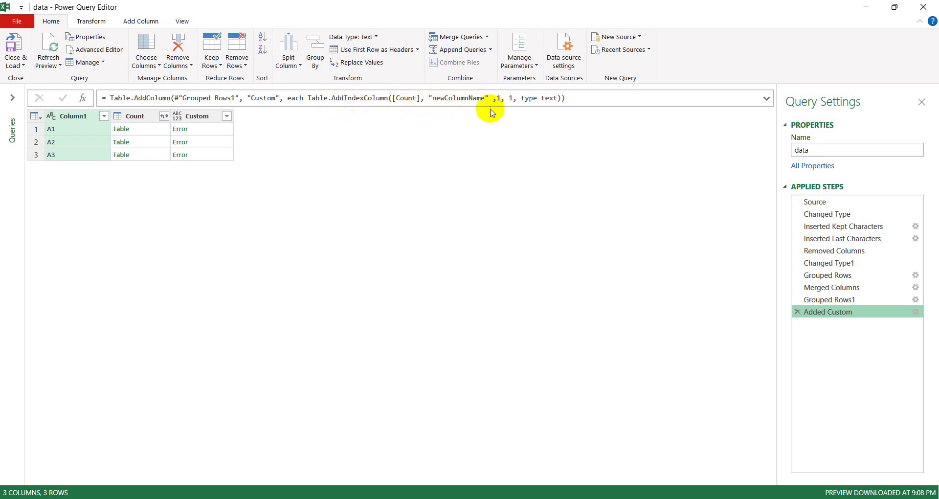
# Review the Table.AddIndexColumn syntax box on Microsoft Docs, then switch back to Power Query Editor
pyautogui.click(151, 489)
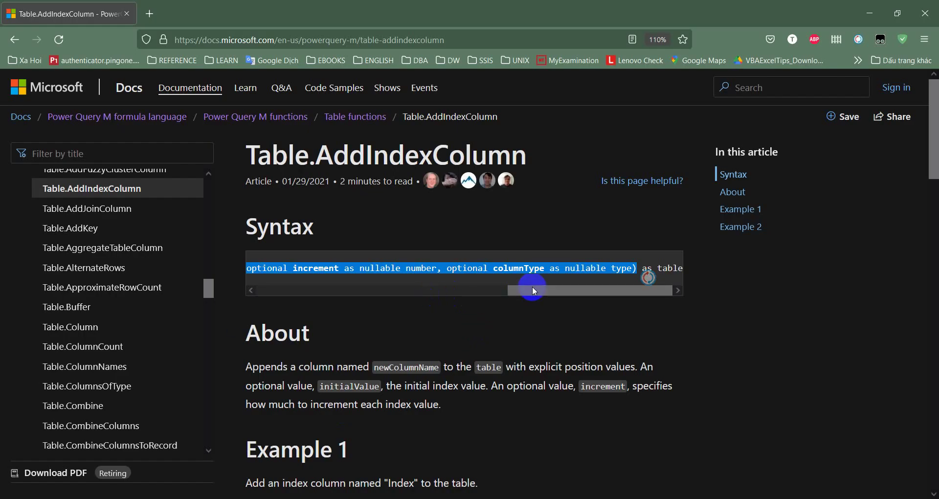
pyautogui.moveTo(535, 291)
pyautogui.mouseDown()
pyautogui.moveTo(289, 290)
pyautogui.moveTo(548, 288)
pyautogui.mouseUp()
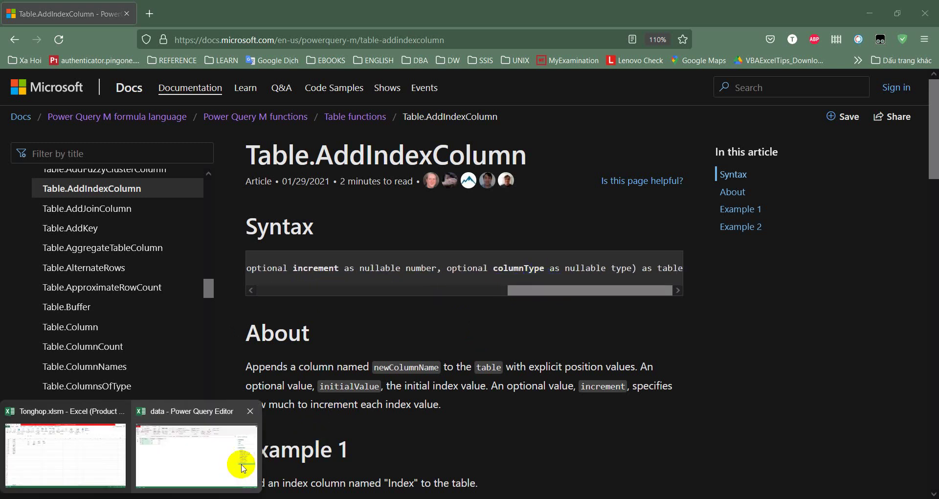
pyautogui.click(245, 464)
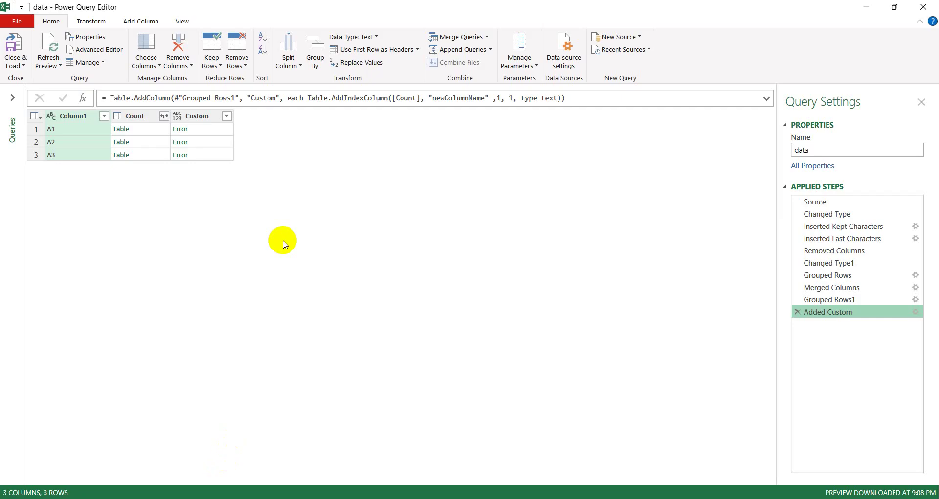
# Drop the type argument from the Added Custom formula and expand Custom into Column1.1, Merged and newColumnName
pyautogui.click(559, 98)
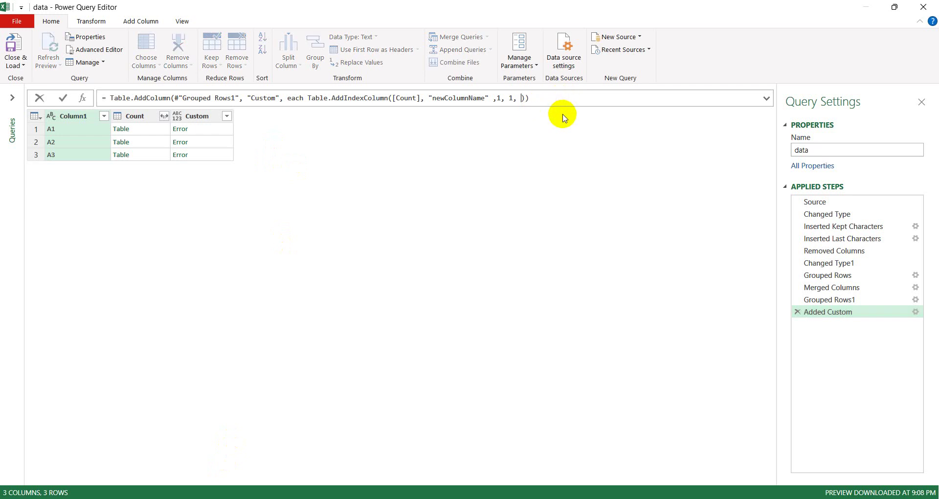
pyautogui.press('BackSpace')
pyautogui.press('Return')
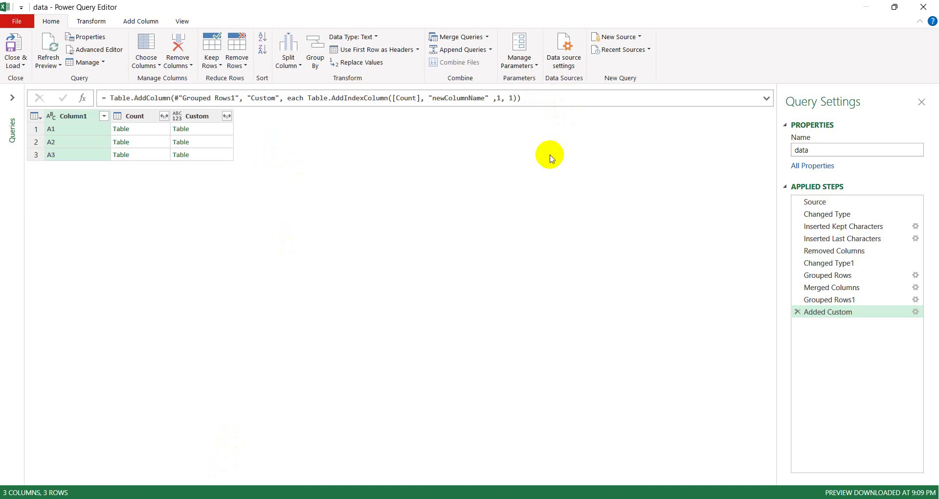
pyautogui.click(227, 116)
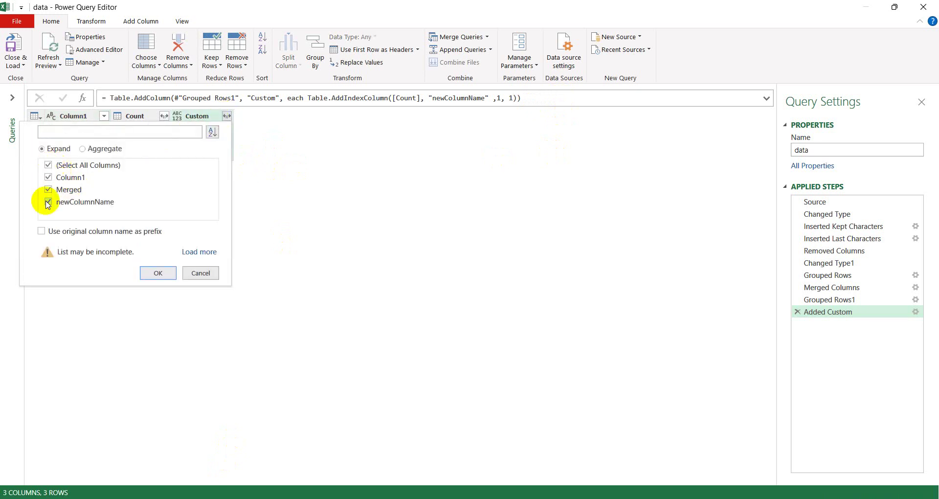
pyautogui.click(158, 273)
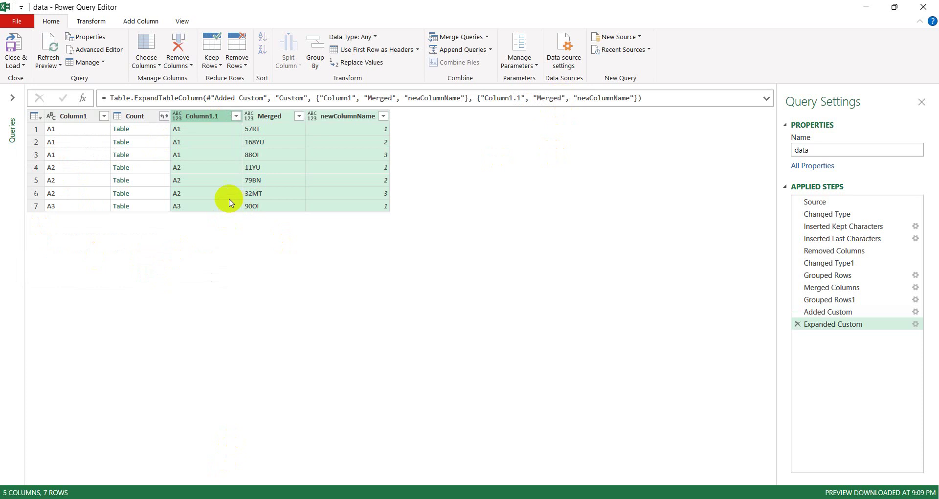
# Select the Count and Column1 columns and bring up their column actions
pyautogui.click(139, 116)
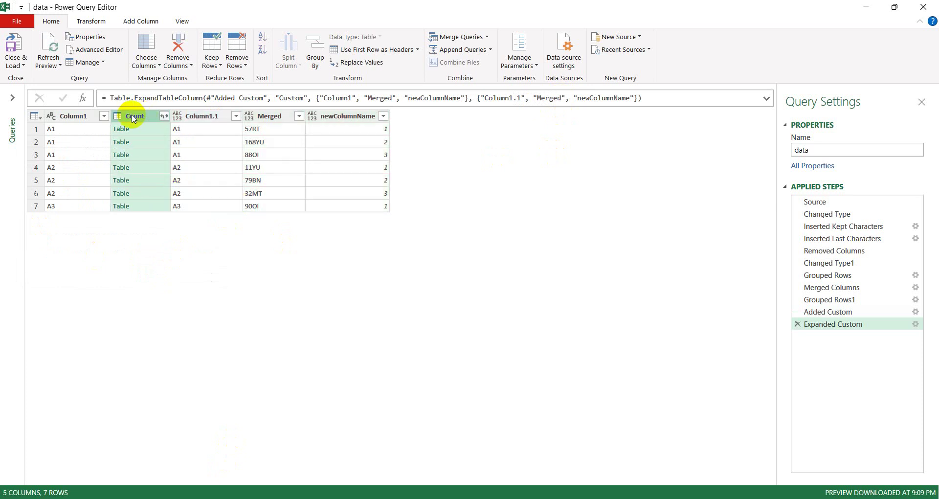
pyautogui.keyDown('ctrl'); pyautogui.click(76, 116); pyautogui.keyUp('ctrl')
pyautogui.rightClick(77, 118)
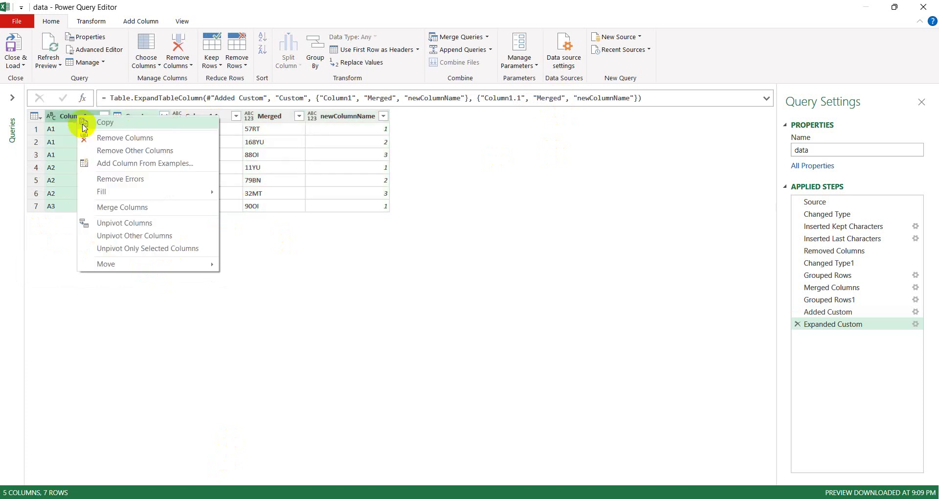
# Remove the Column1 and Count columns, then select the Merged and newColumnName columns
pyautogui.click(120, 139)
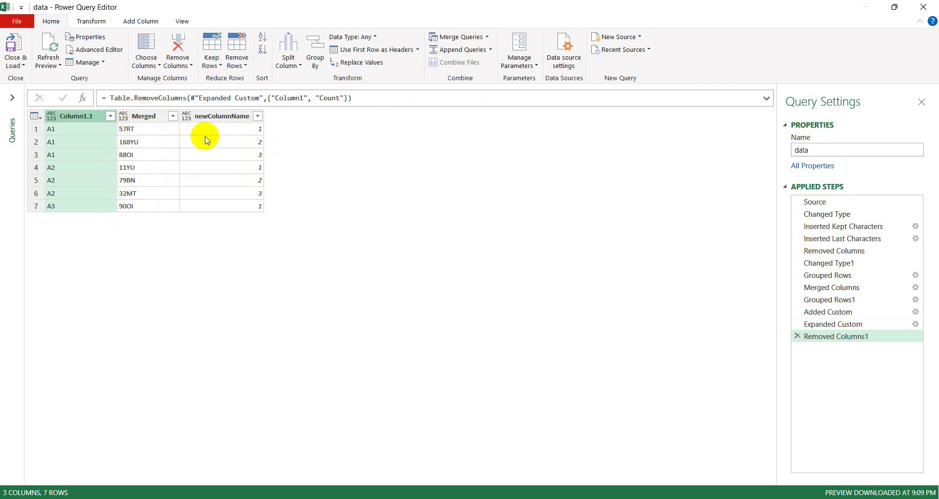
pyautogui.click(152, 117)
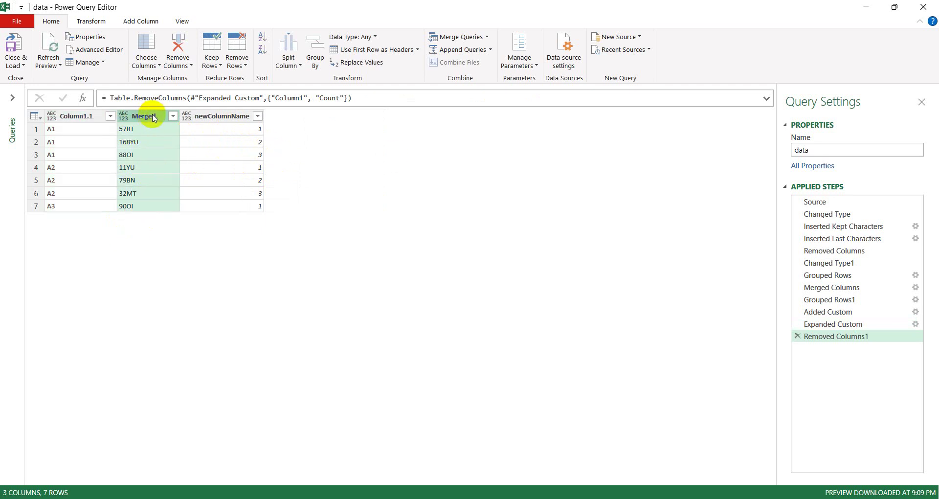
pyautogui.click(216, 117)
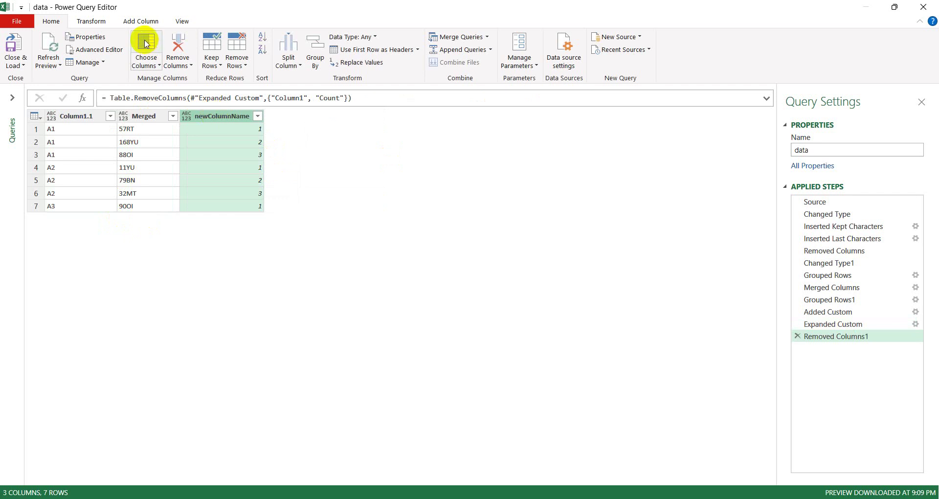
pyautogui.click(83, 19)
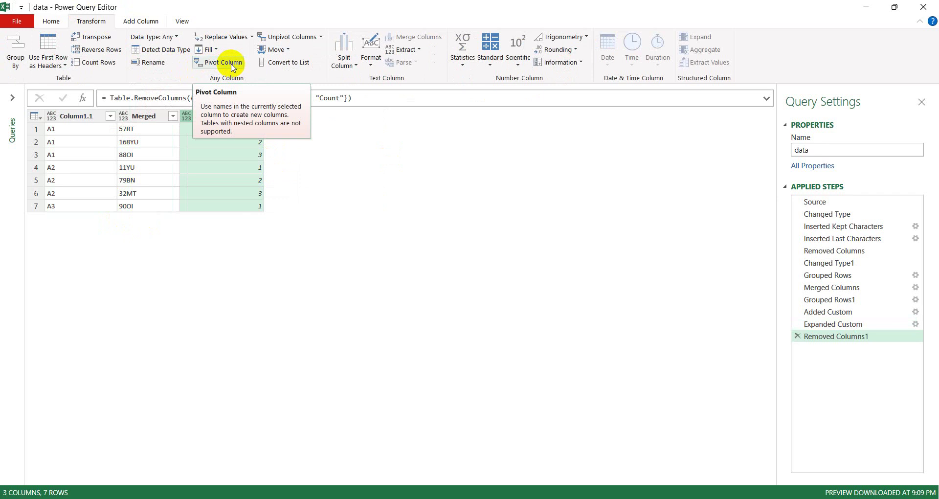
# Pivot newColumnName with Merged as the values column, then delete the resulting count pivot step
pyautogui.click(233, 66)
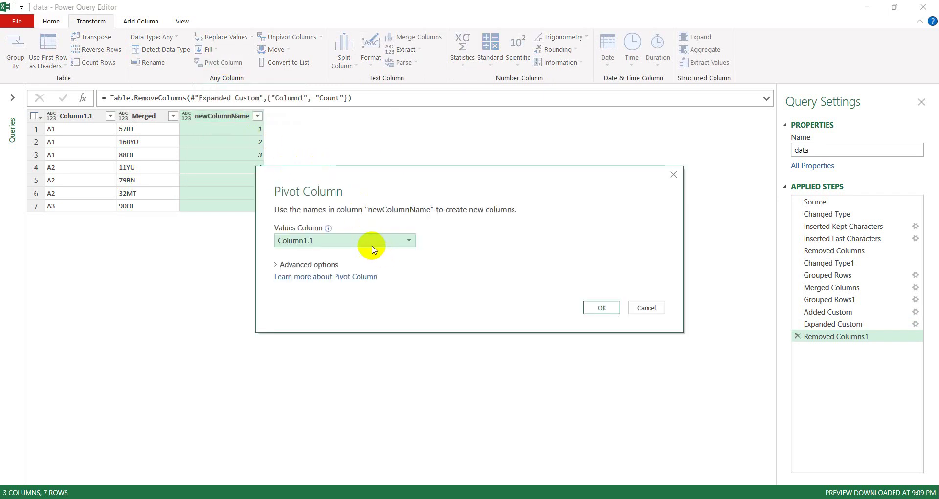
pyautogui.click(367, 245)
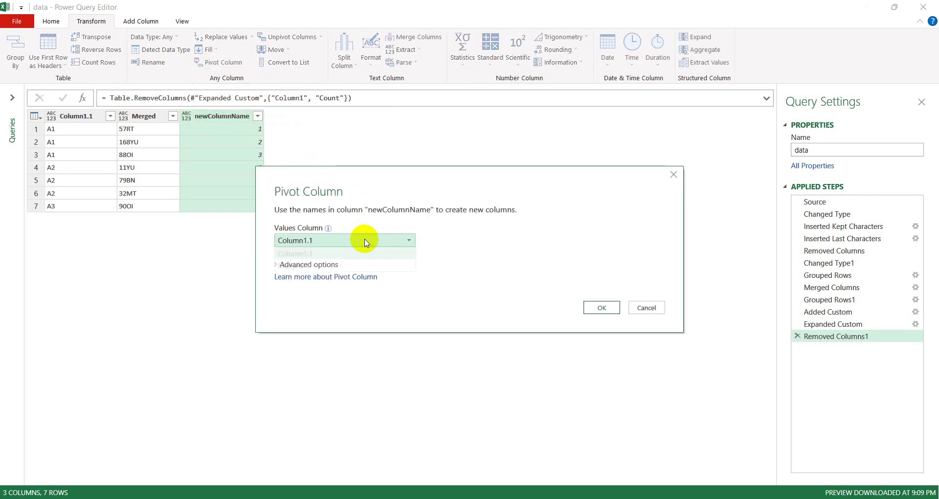
pyautogui.click(310, 266)
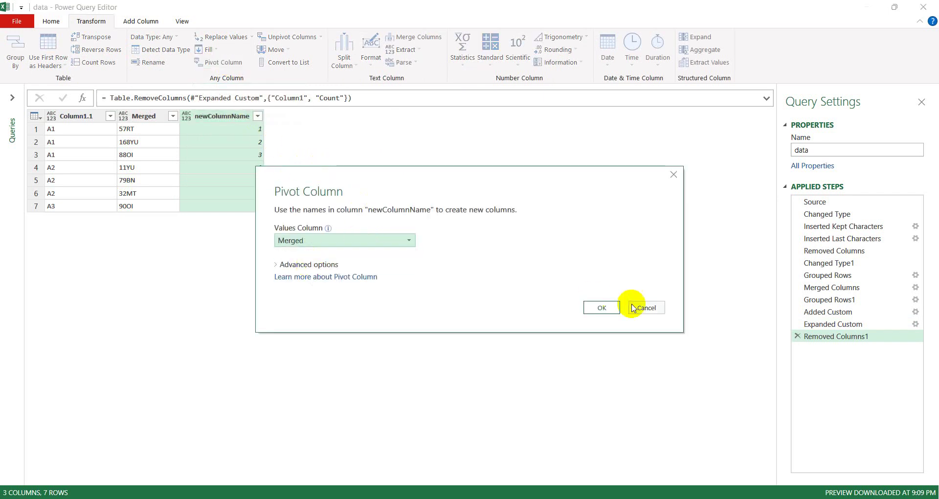
pyautogui.click(602, 307)
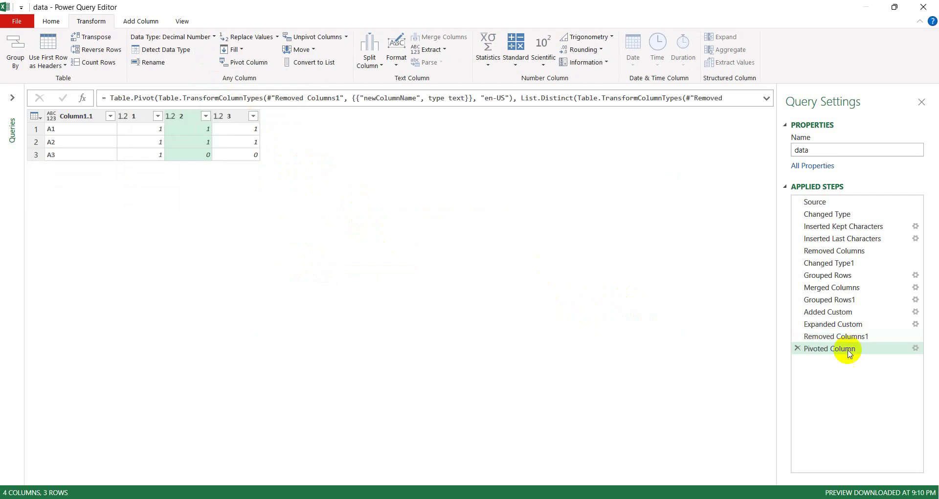
pyautogui.click(798, 349)
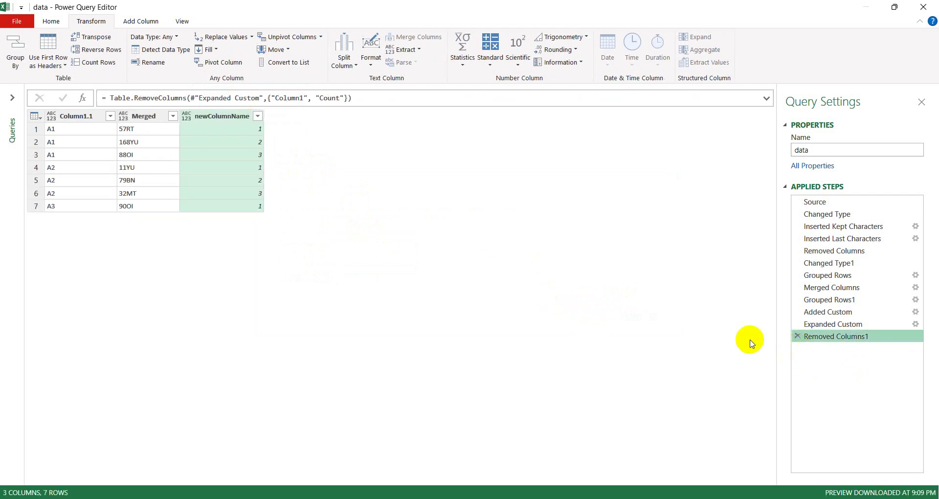
# Pivot newColumnName on Merged values with Don't Aggregate, then check the 90OI code in row A3
pyautogui.click(232, 62)
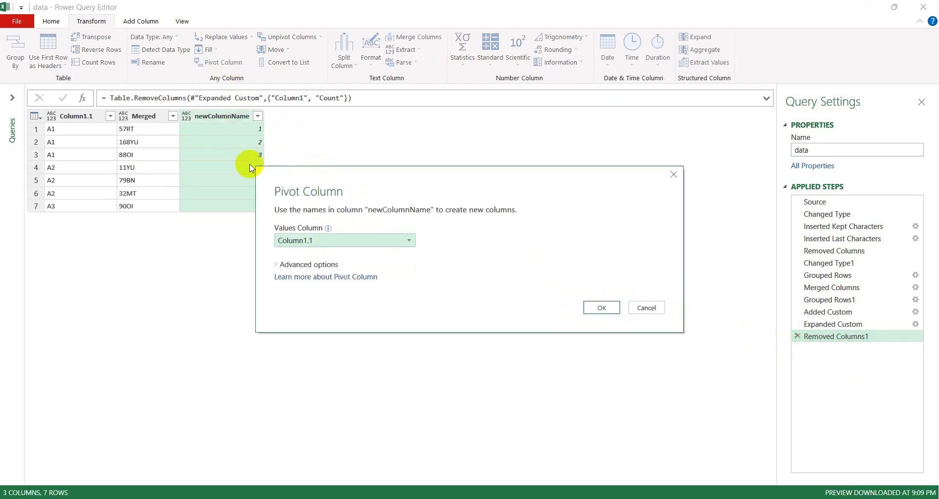
pyautogui.click(318, 240)
pyautogui.click(318, 266)
pyautogui.click(270, 268)
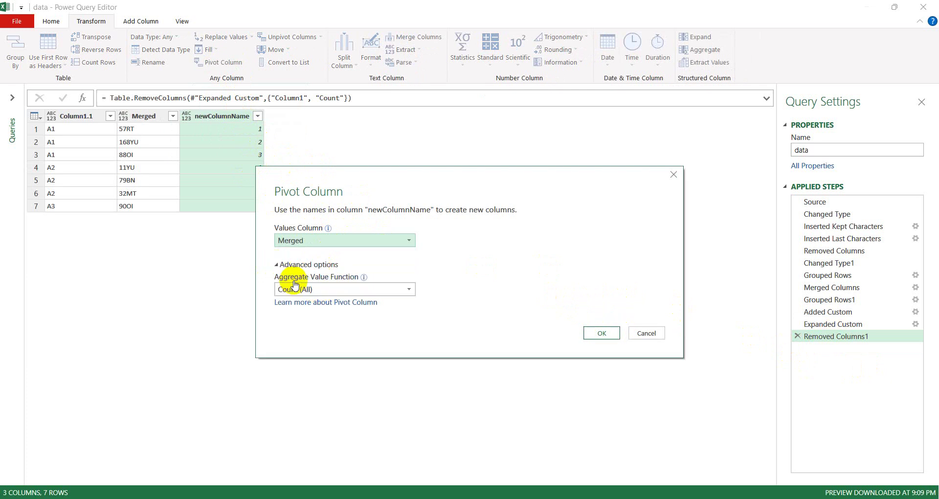
pyautogui.click(305, 289)
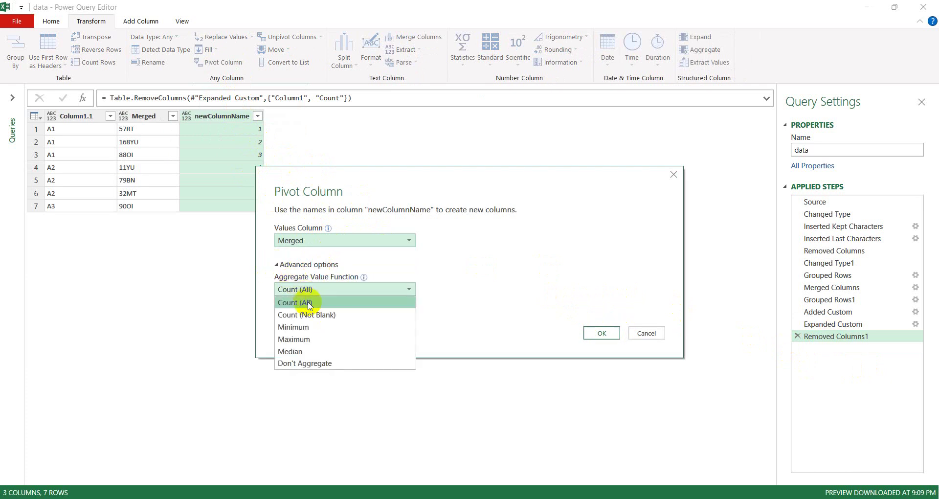
pyautogui.click(315, 365)
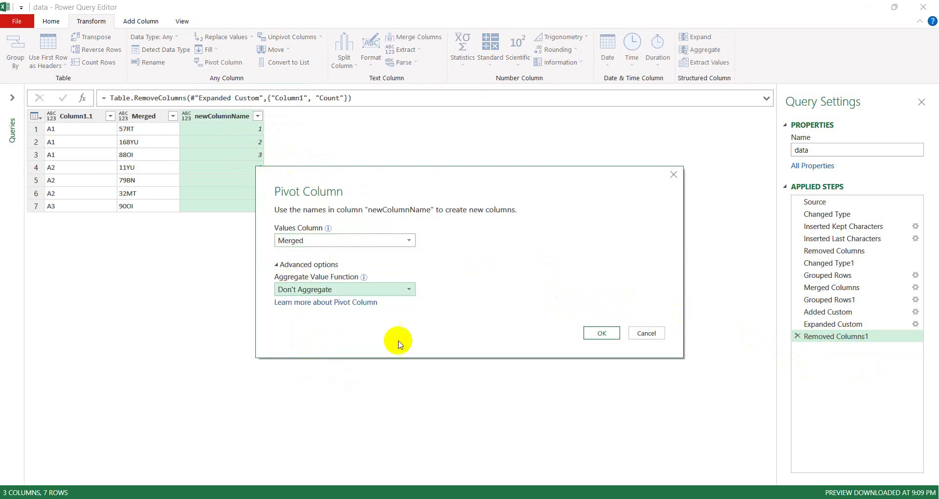
pyautogui.click(602, 334)
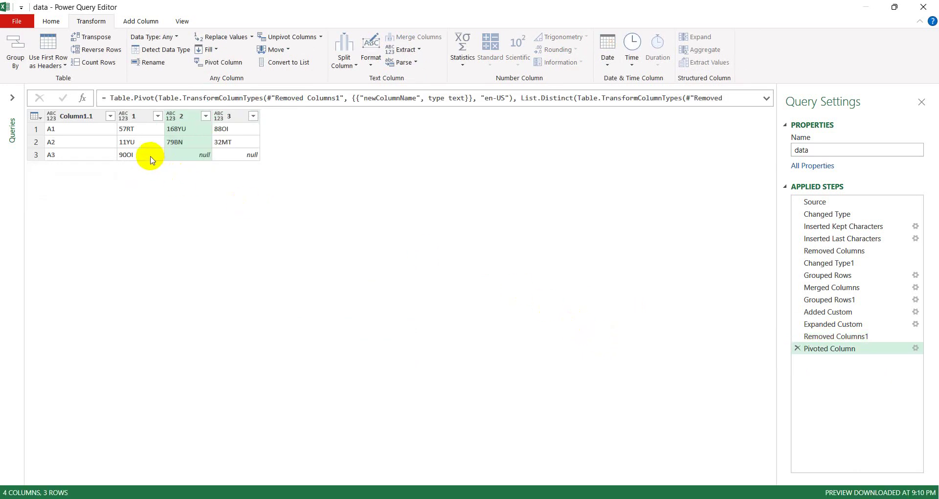
pyautogui.click(151, 157)
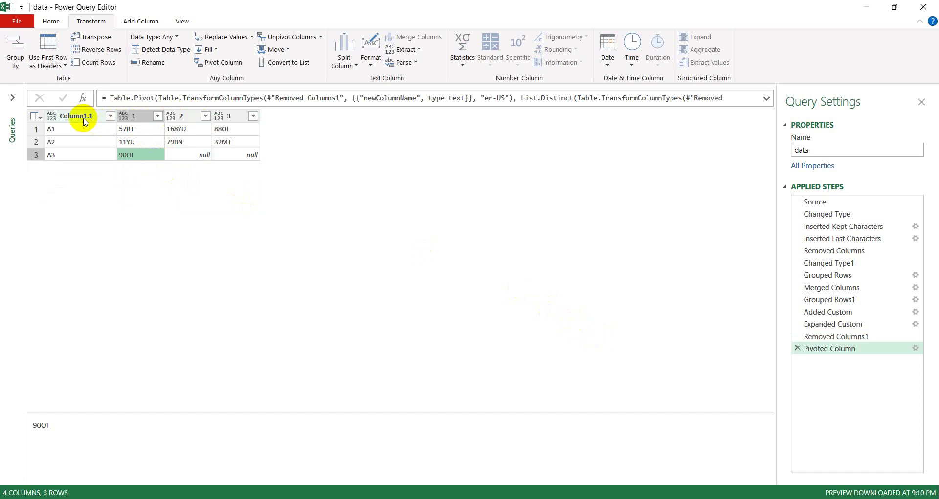
# Close the Power Query Editor and load the pivoted results
pyautogui.click(51, 21)
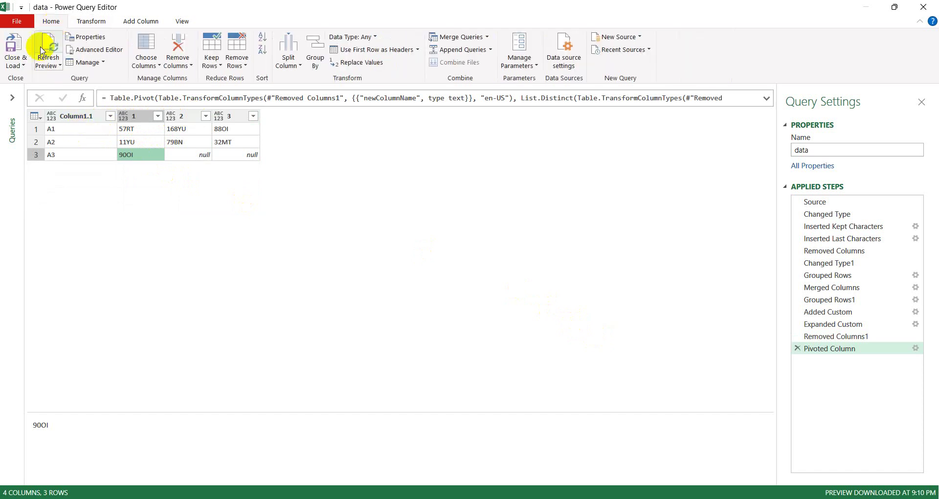
pyautogui.click(20, 66)
pyautogui.click(42, 78)
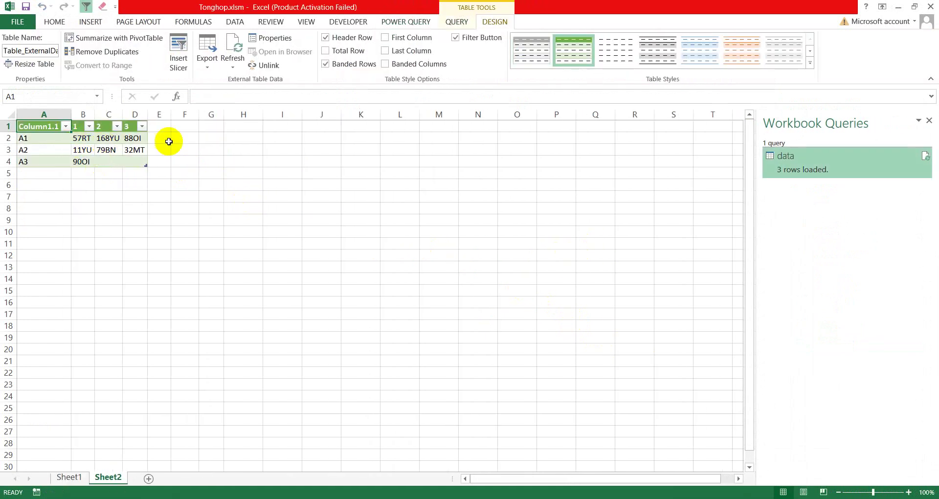
# Correct Sheet1 cell G2 to 168YU, then check the loaded results on Sheet2
pyautogui.click(69, 477)
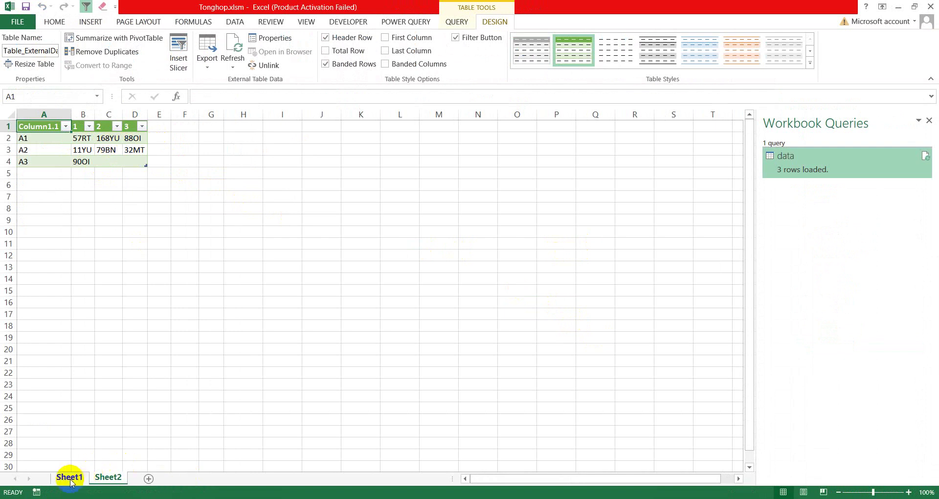
pyautogui.click(261, 138)
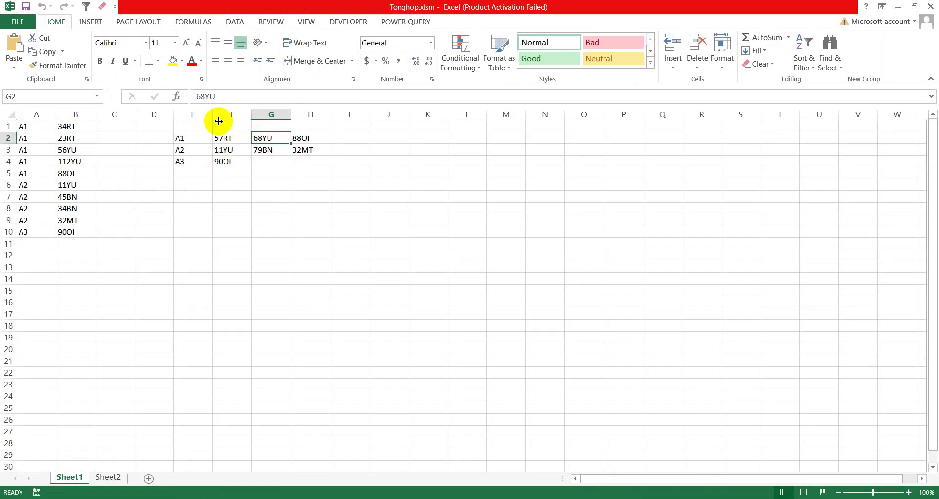
pyautogui.click(198, 97)
pyautogui.write('1')
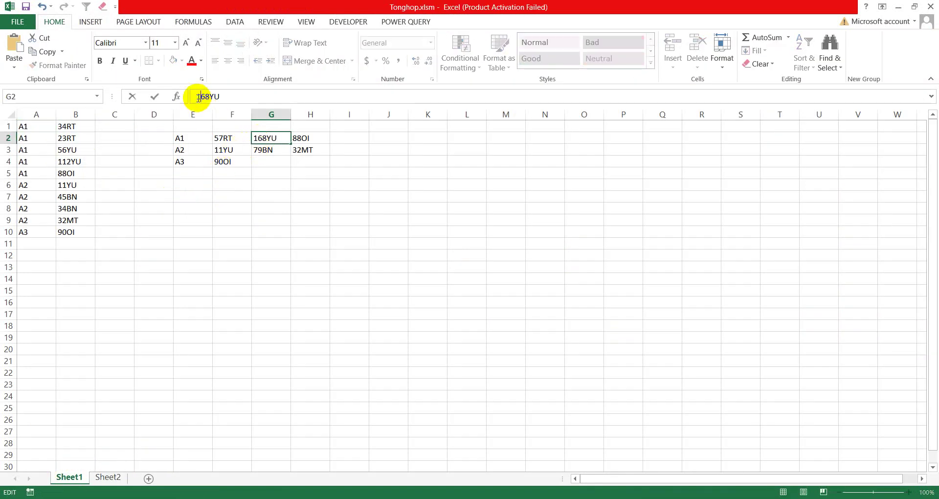
pyautogui.press('Return')
pyautogui.click(289, 161)
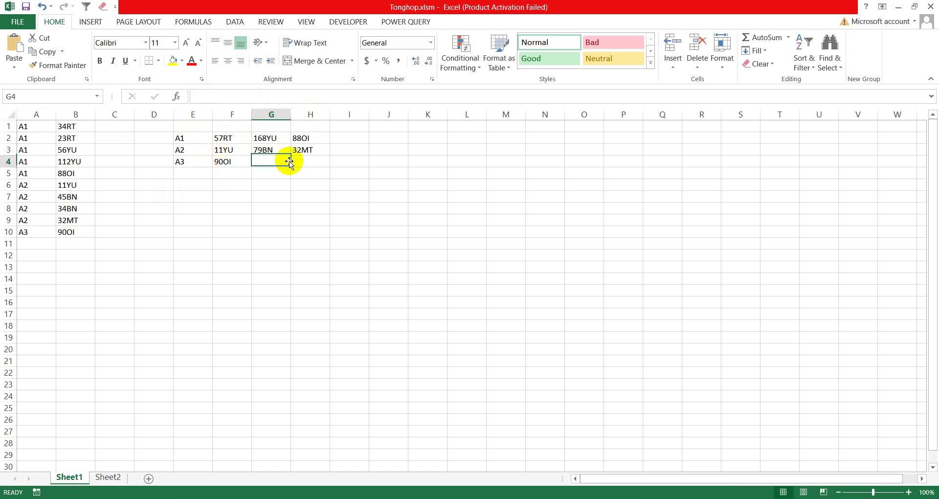
pyautogui.click(107, 477)
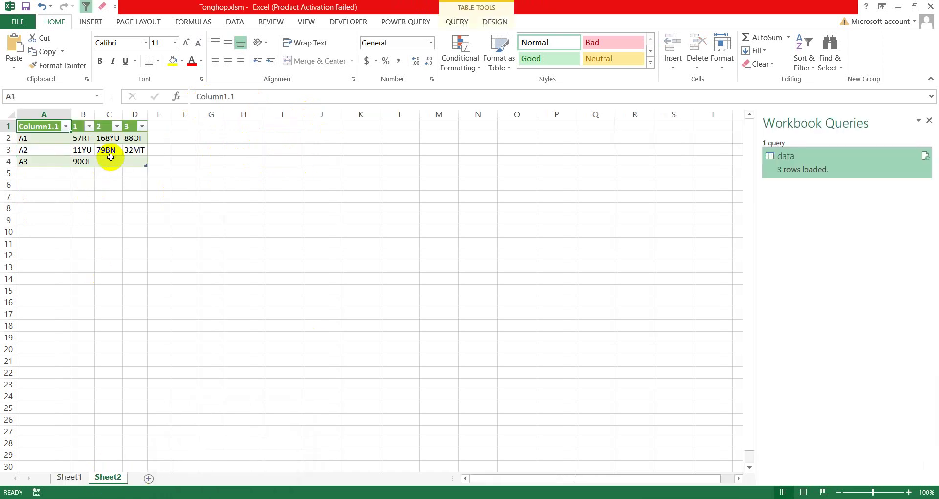
pyautogui.click(76, 474)
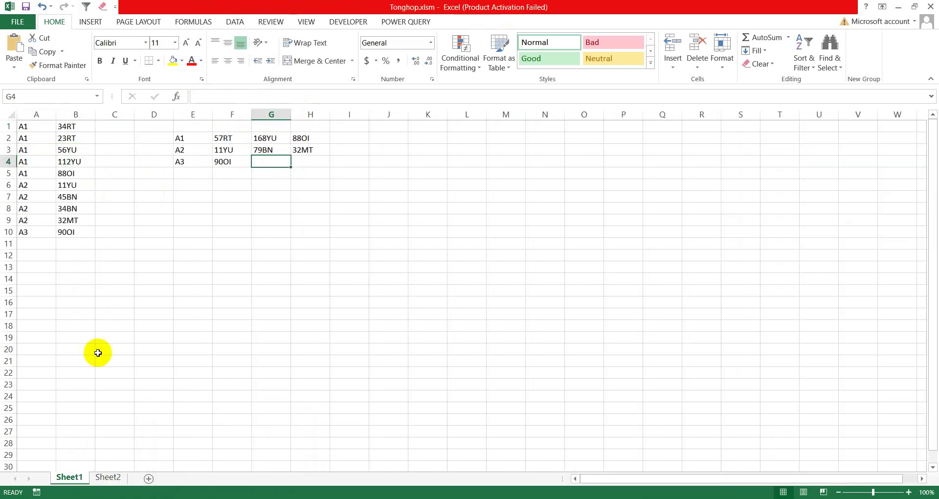
# Change Sheet1 cell B10 from 90OI to 190OI
pyautogui.click(63, 231)
pyautogui.click(196, 96)
pyautogui.write('1')
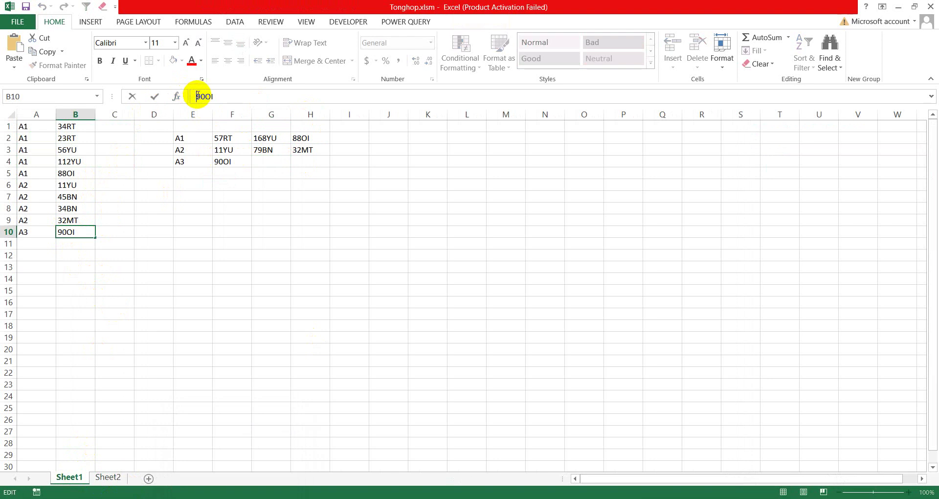
pyautogui.press('Return')
# Refresh the query table on Sheet2 with the updated source data
pyautogui.click(109, 478)
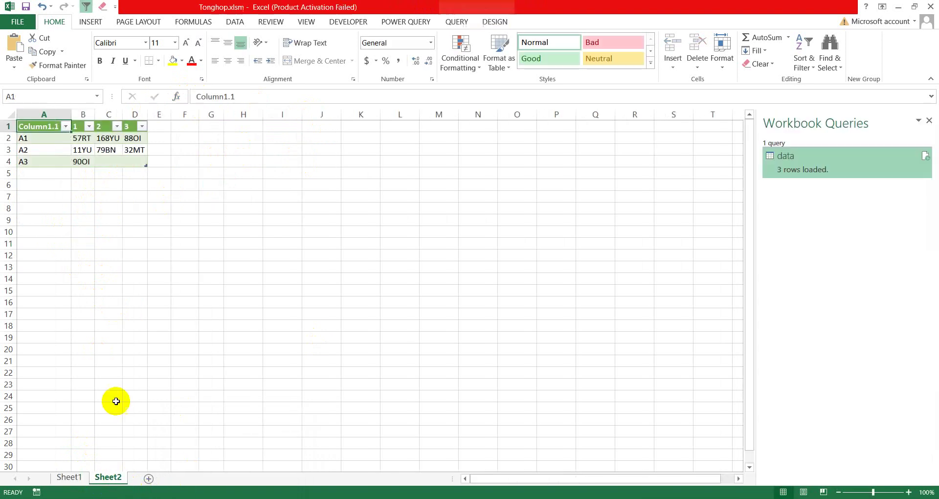
pyautogui.rightClick(91, 159)
pyautogui.click(134, 248)
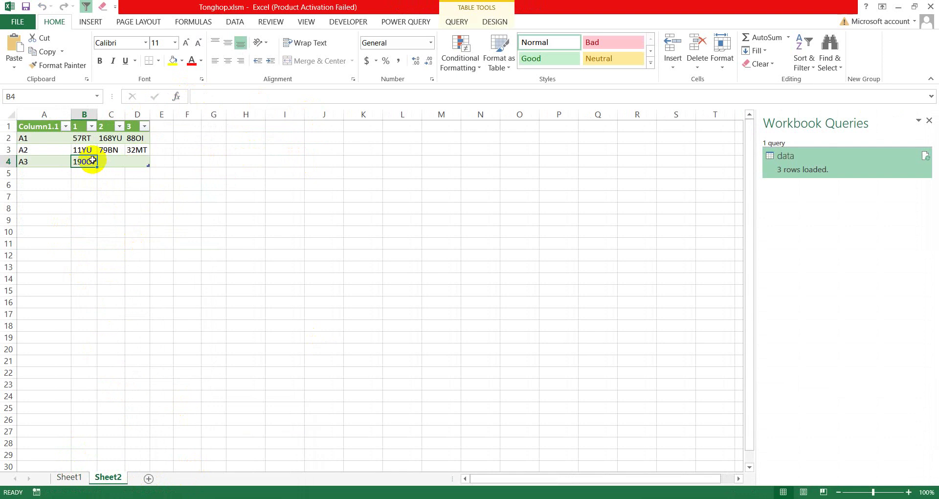
# Inspect the refreshed table's header row A1:D1 and data rows A2:D4
pyautogui.moveTo(38, 127); pyautogui.dragTo(129, 122)
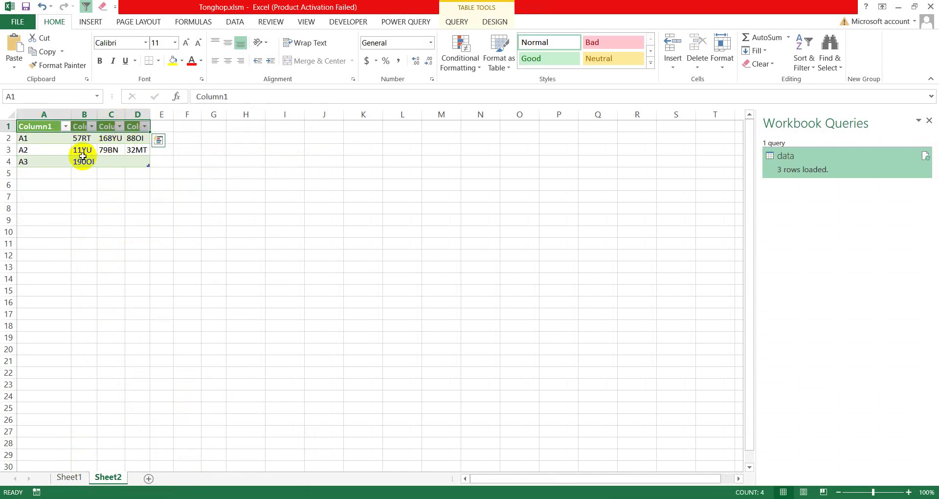
pyautogui.click(44, 149)
pyautogui.click(66, 127)
pyautogui.click(92, 126)
pyautogui.click(99, 126)
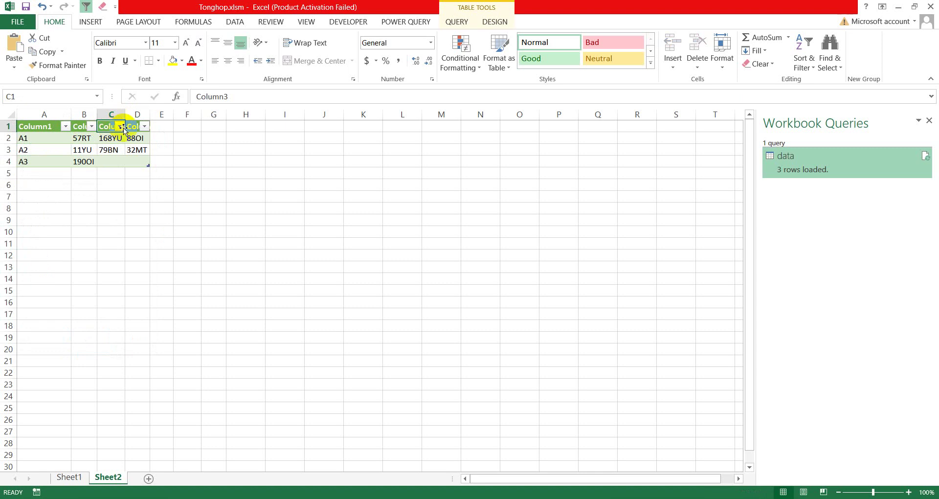
pyautogui.moveTo(39, 126); pyautogui.dragTo(129, 127)
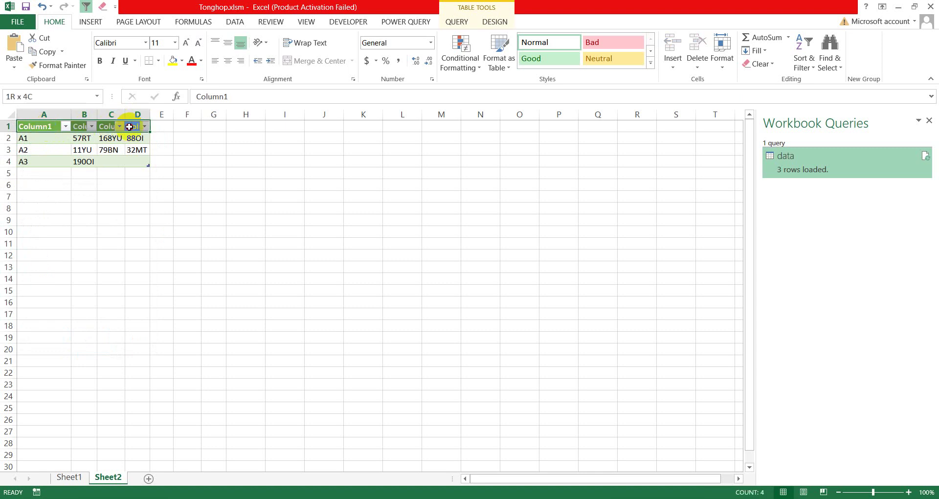
pyautogui.click(57, 148)
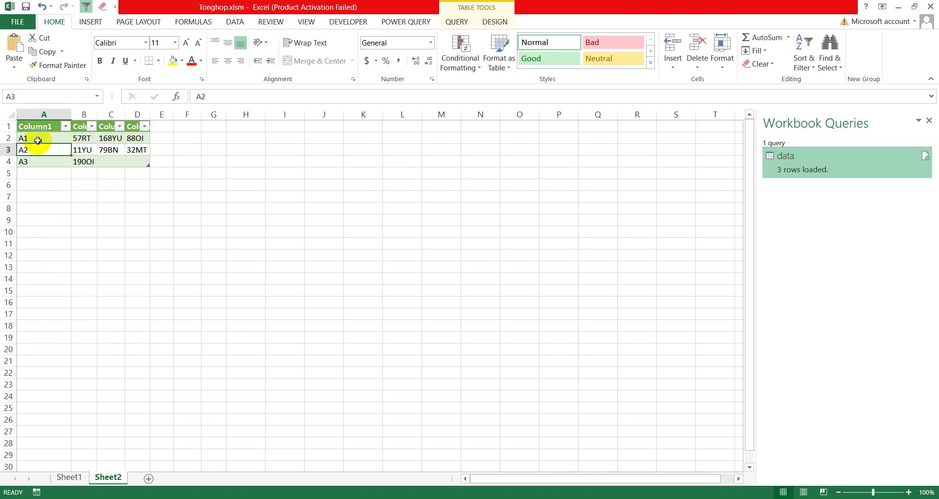
pyautogui.click(37, 140)
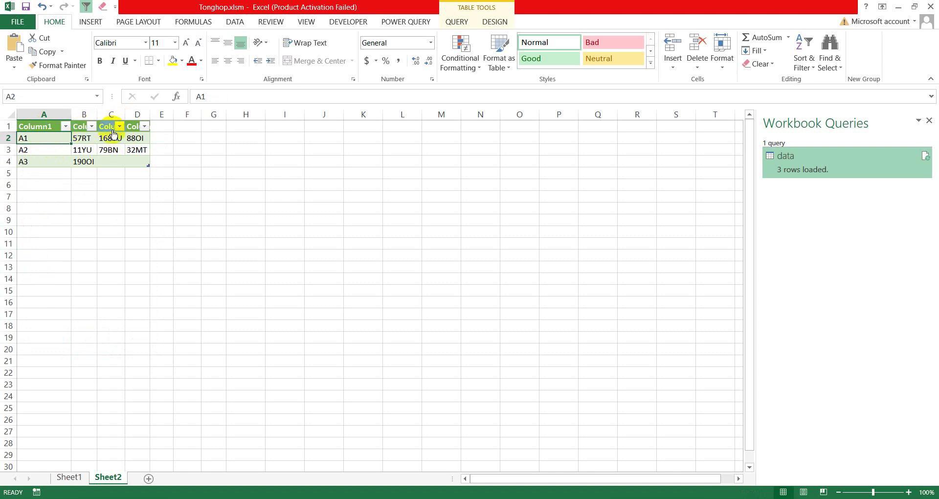
pyautogui.click(115, 195)
pyautogui.moveTo(24, 139); pyautogui.dragTo(135, 162)
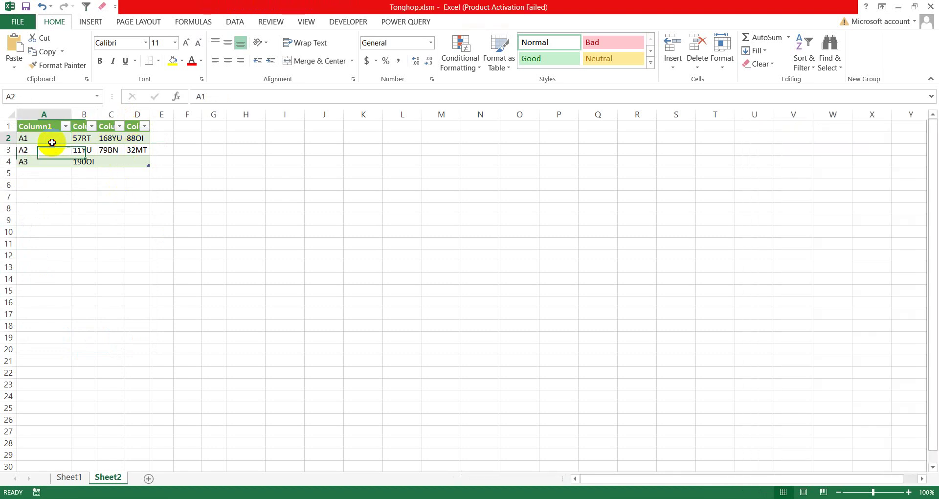
pyautogui.click(136, 162)
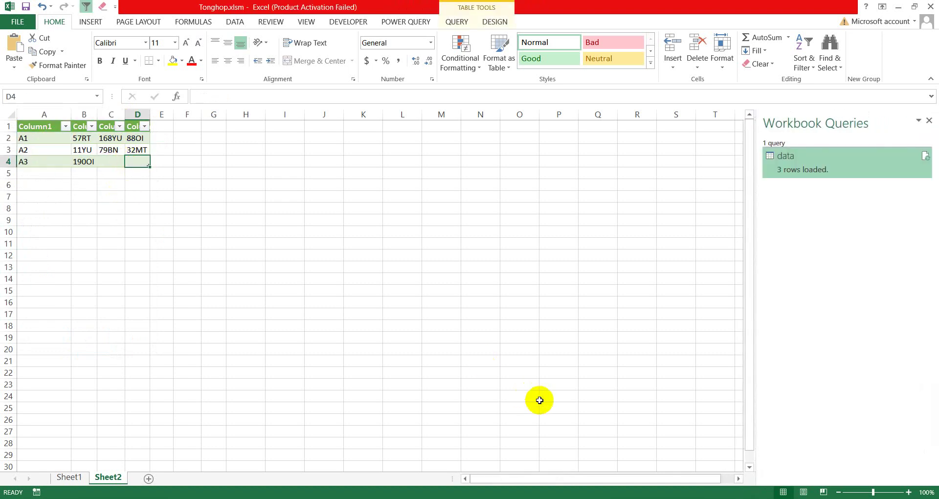